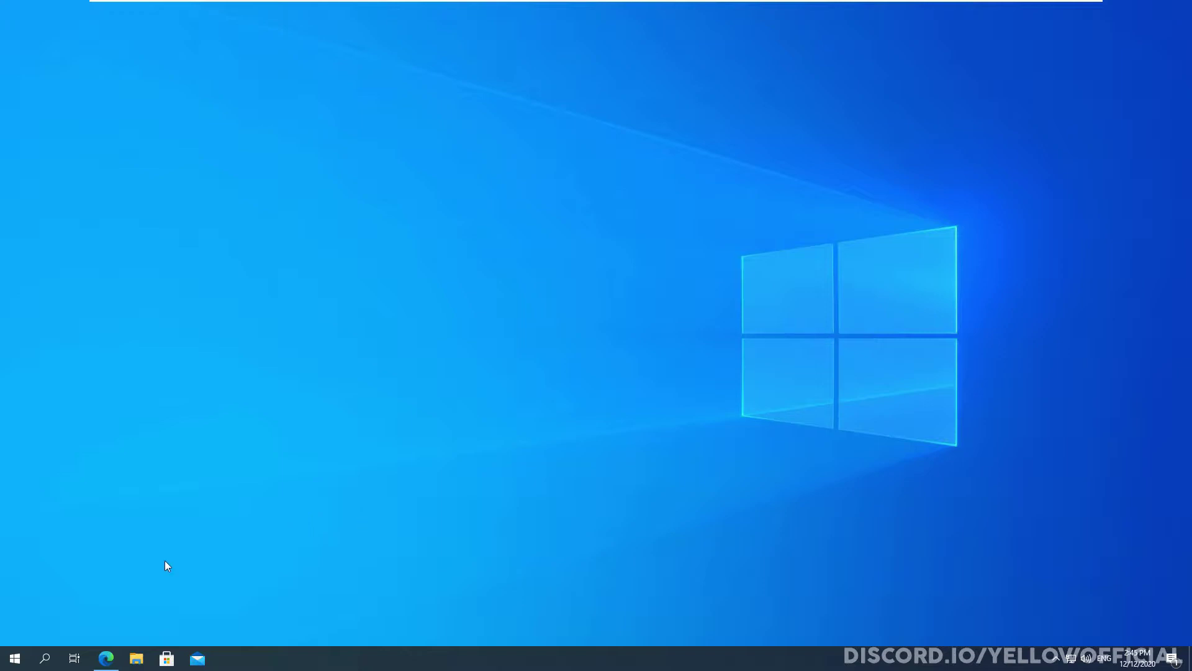
click(103, 659)
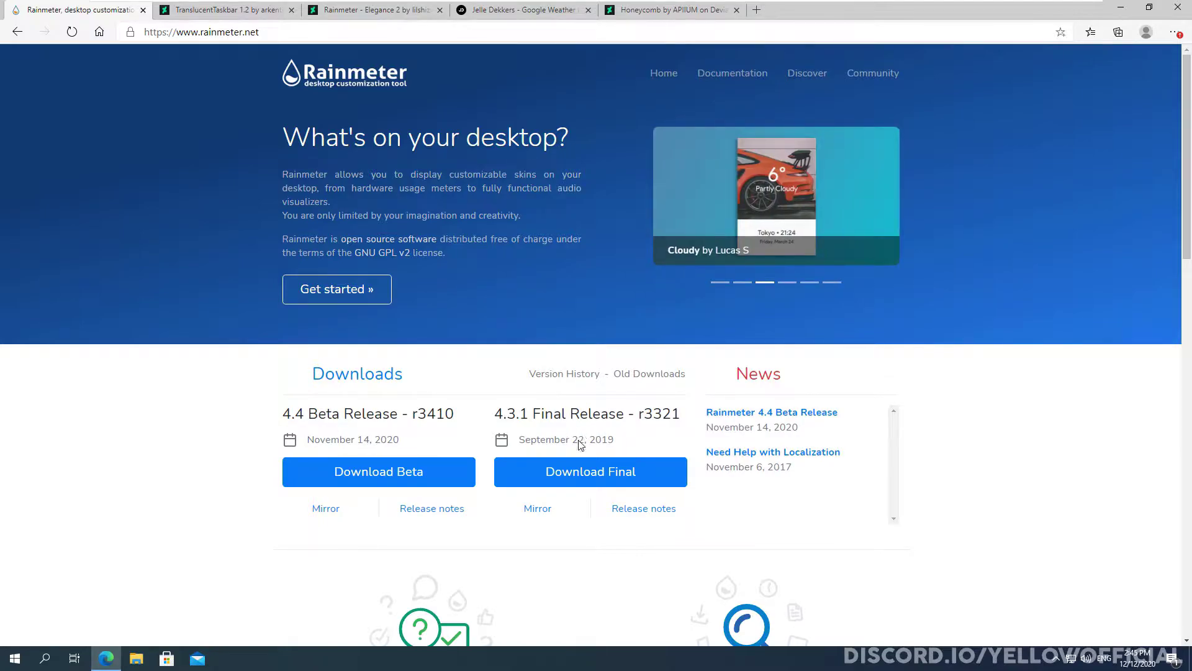
drag(307, 413, 342, 413)
click(342, 413)
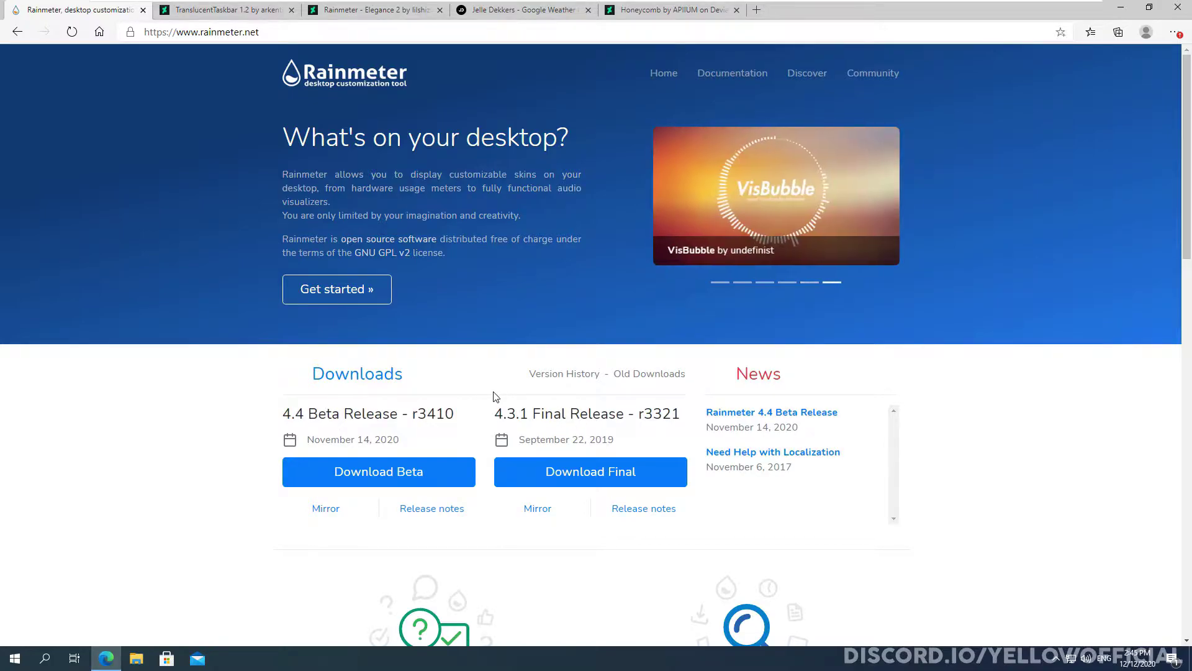
click(382, 474)
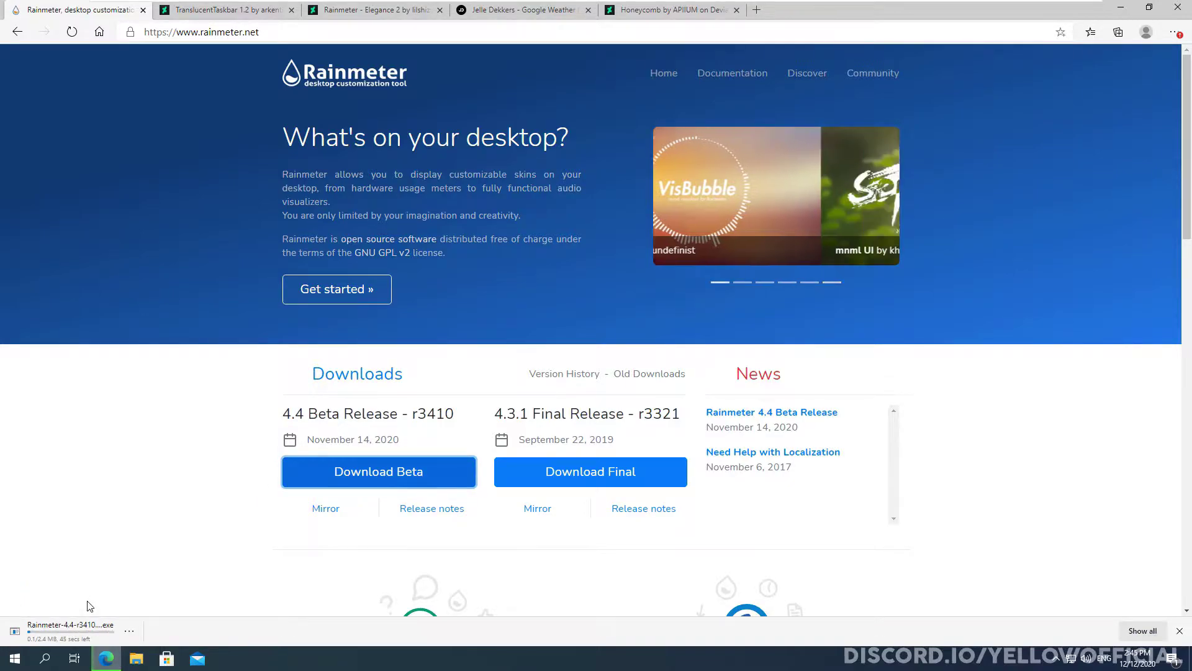
click(129, 632)
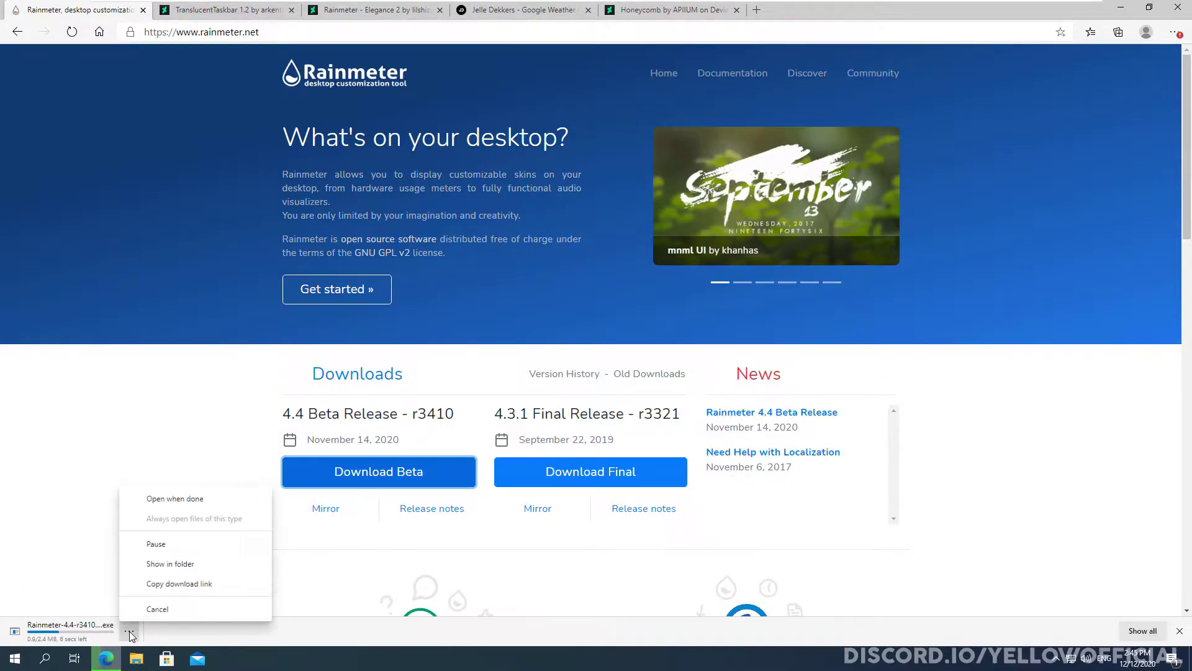
click(158, 609)
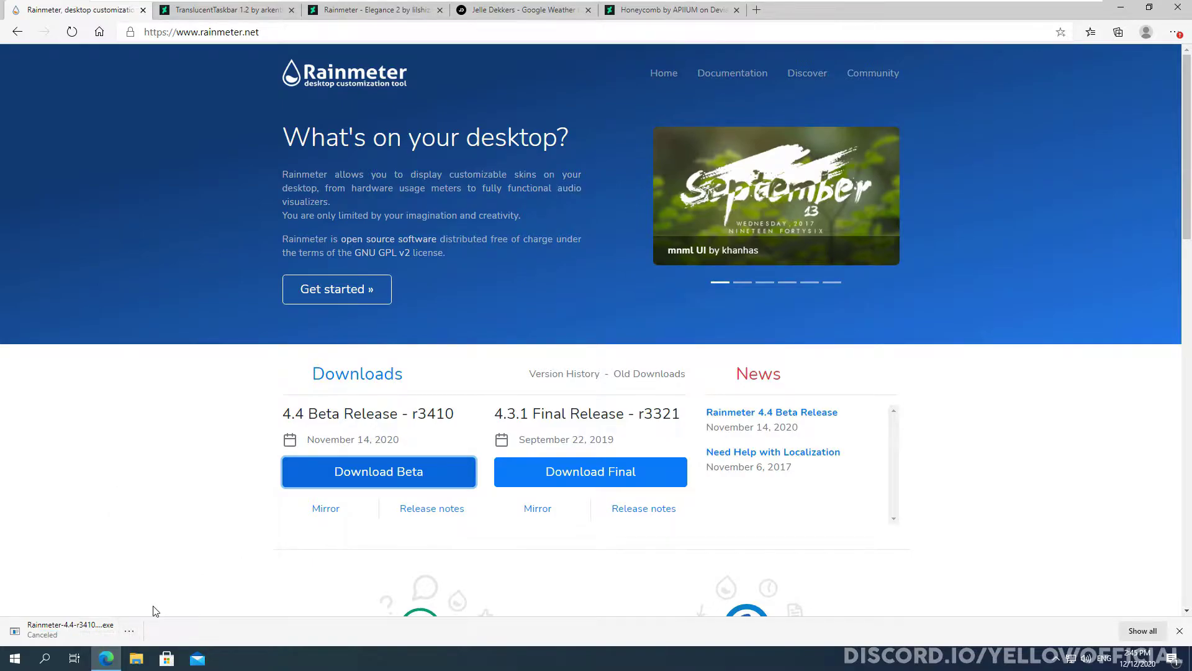
click(1179, 631)
- Run the Rainmeter-4.4-r3410-beta installer from the Downloads folder in File Explorer
click(137, 661)
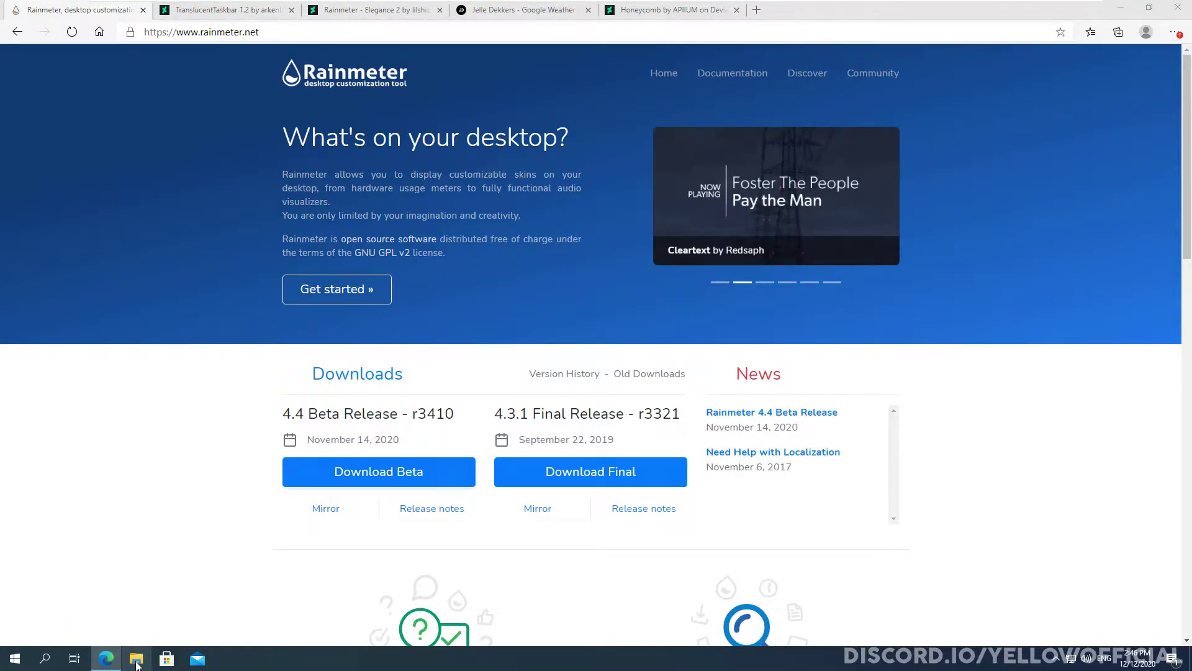
click(304, 237)
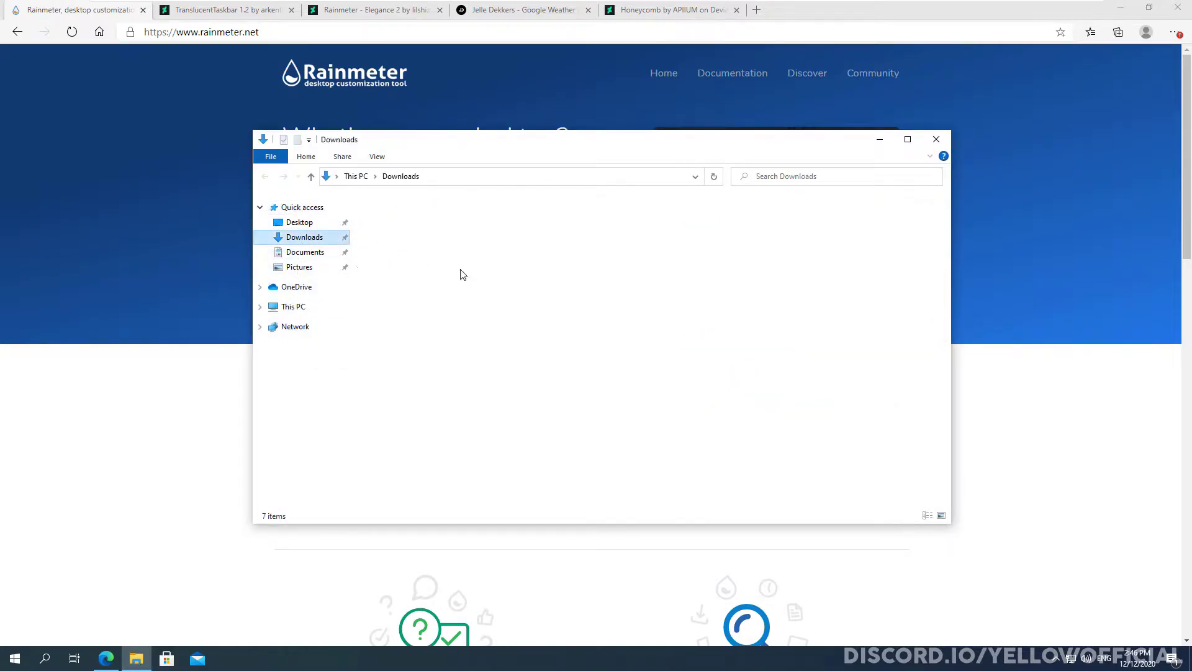
click(426, 300)
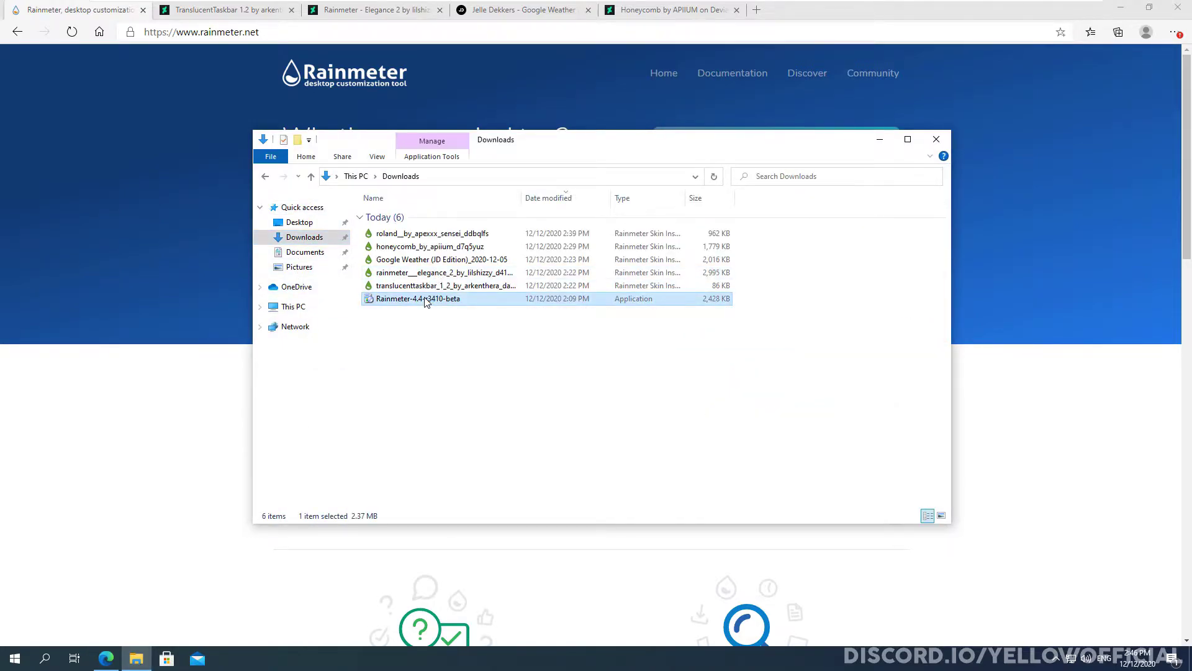
double_click(426, 300)
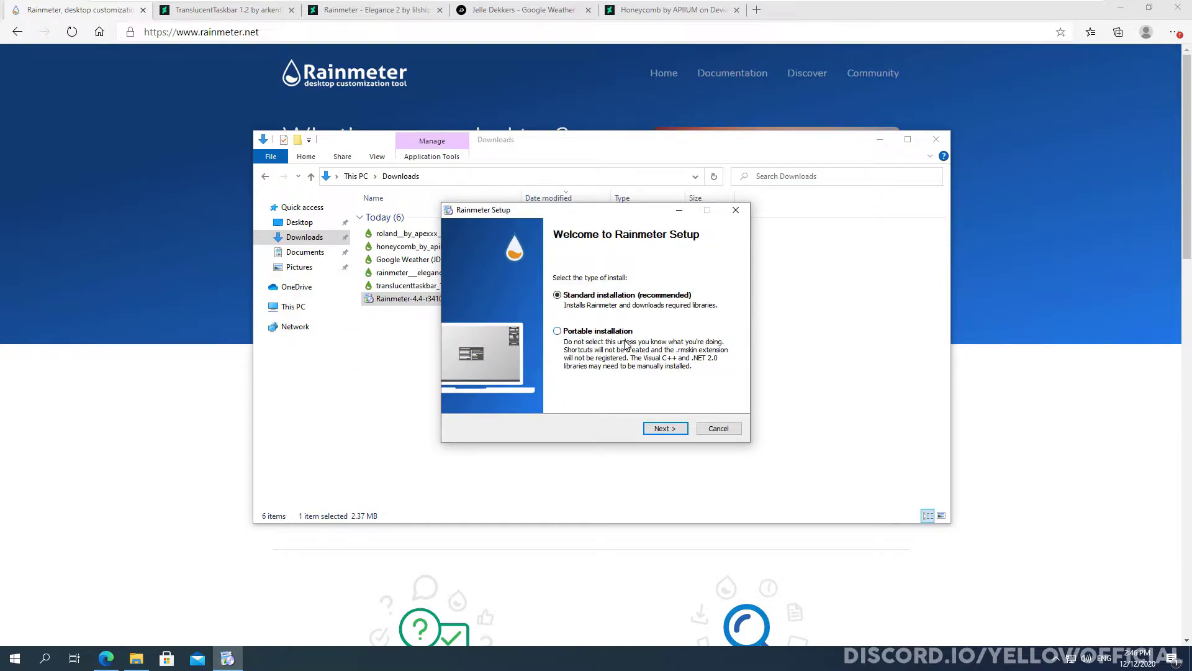
- Keep Standard installation and continue through Rainmeter Setup
click(669, 431)
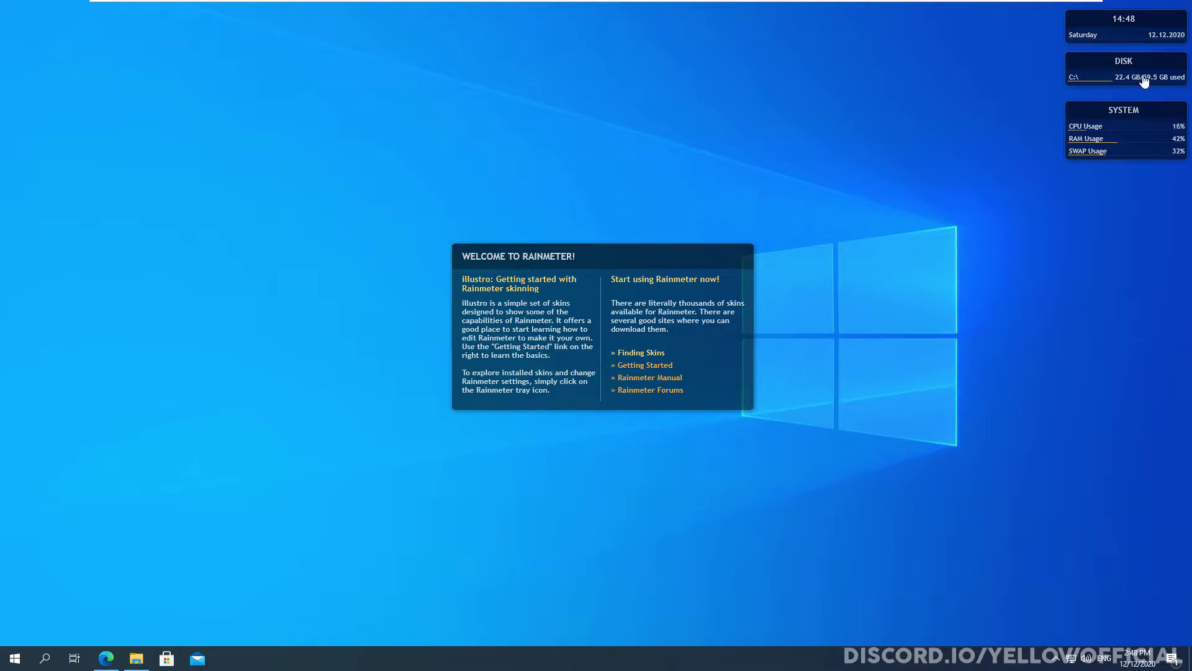
- Check Rainmeter's tray menu, then choose Finding Skins on the Welcome panel
click(1056, 663)
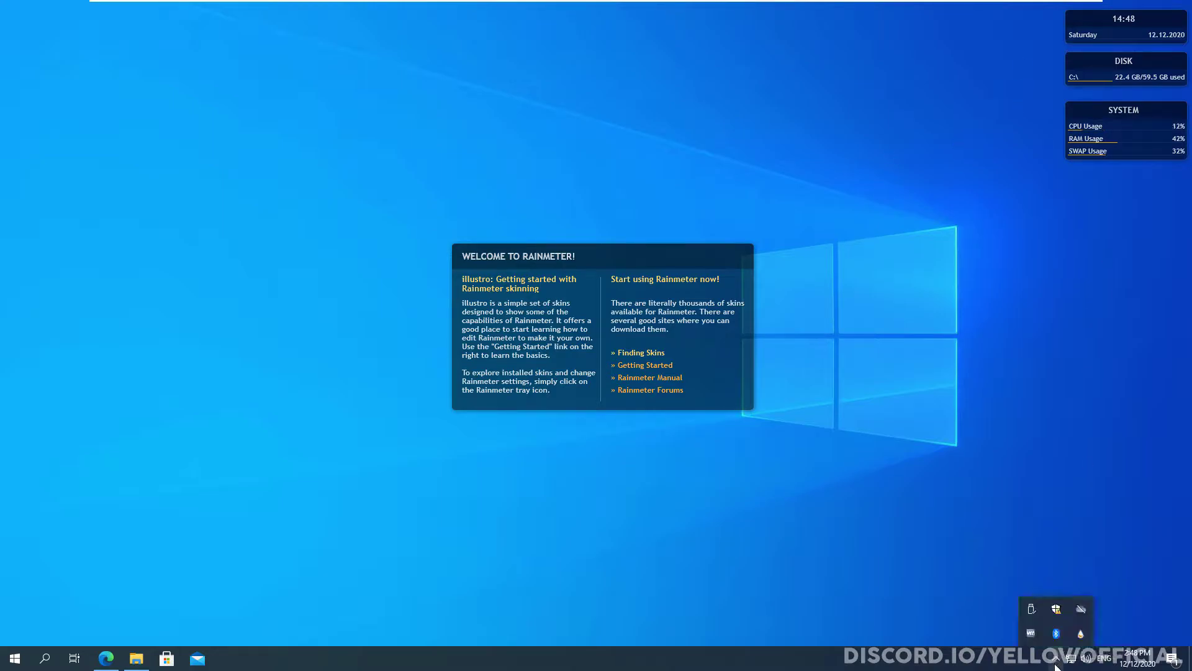
right_click(1082, 637)
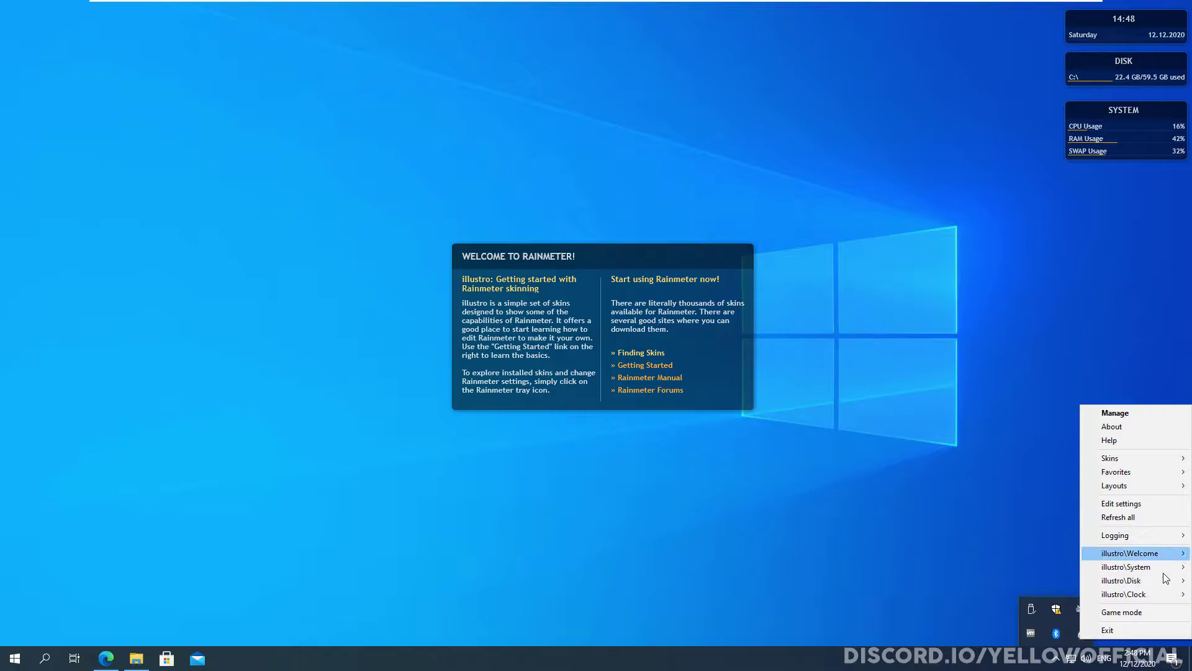
click(982, 466)
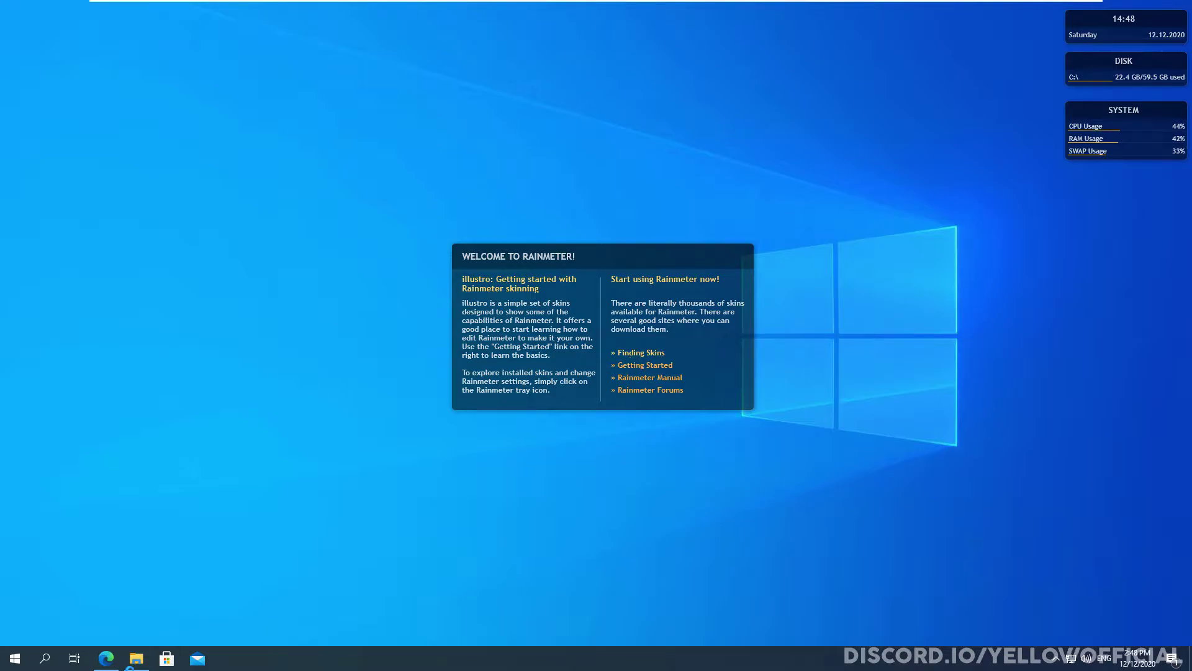
- Move the Discover tab beside the Rainmeter home tab and scroll to the DeviantArt entry
click(106, 660)
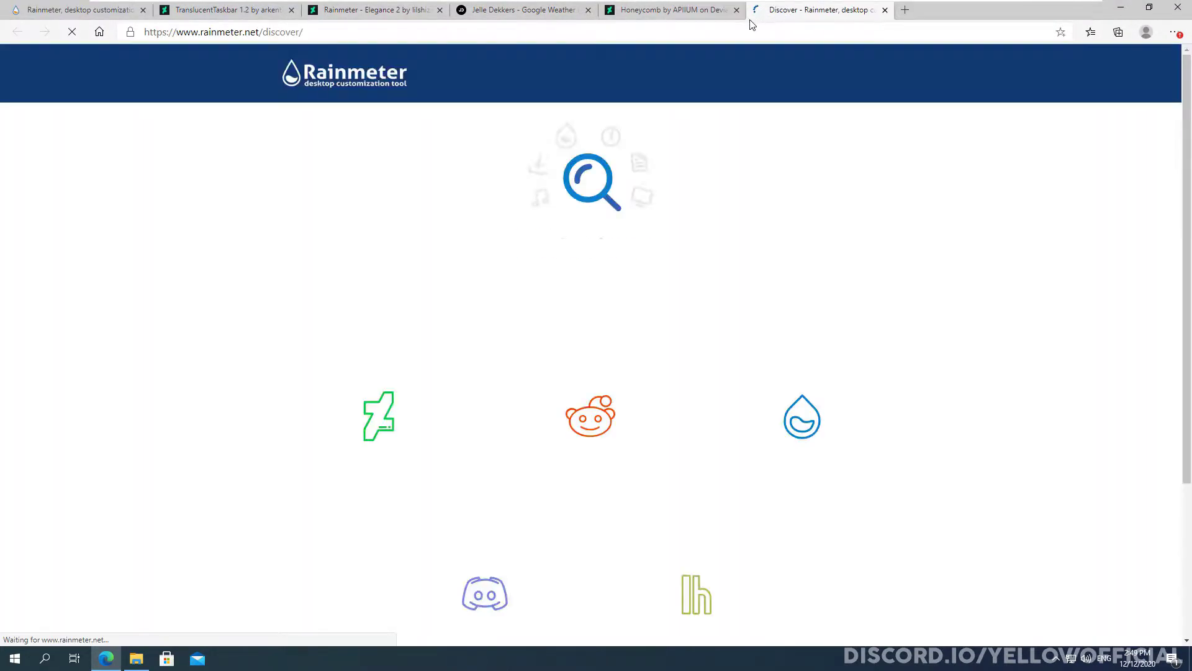
drag(757, 15, 226, 11)
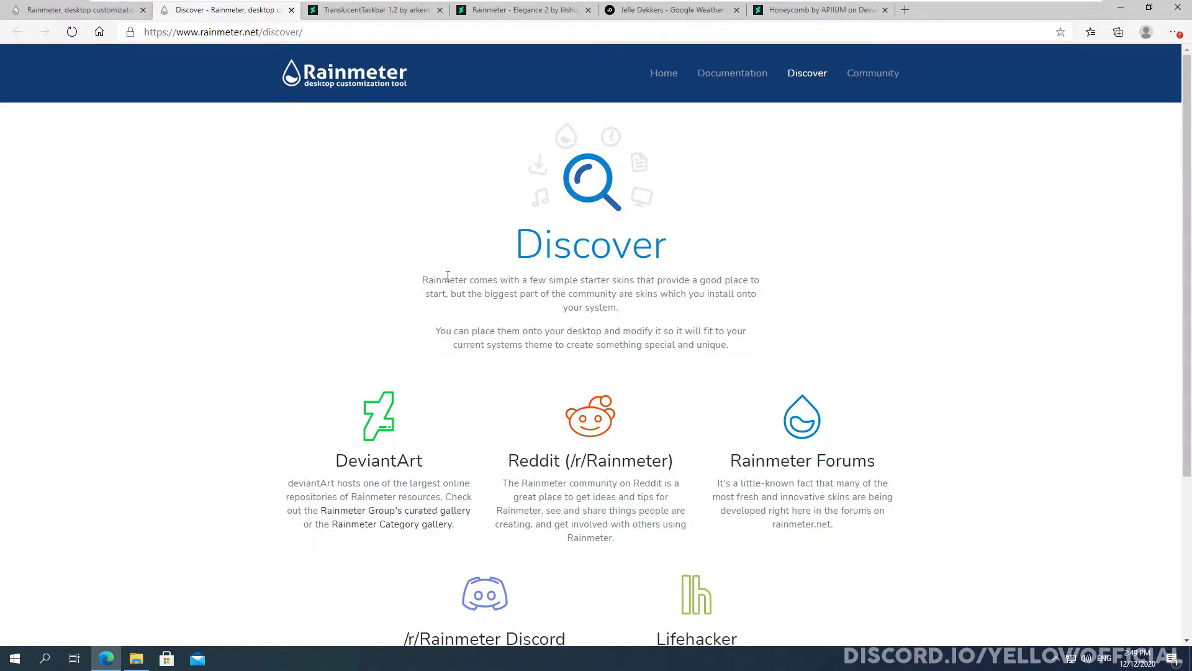
scroll(451, 275, down, 3)
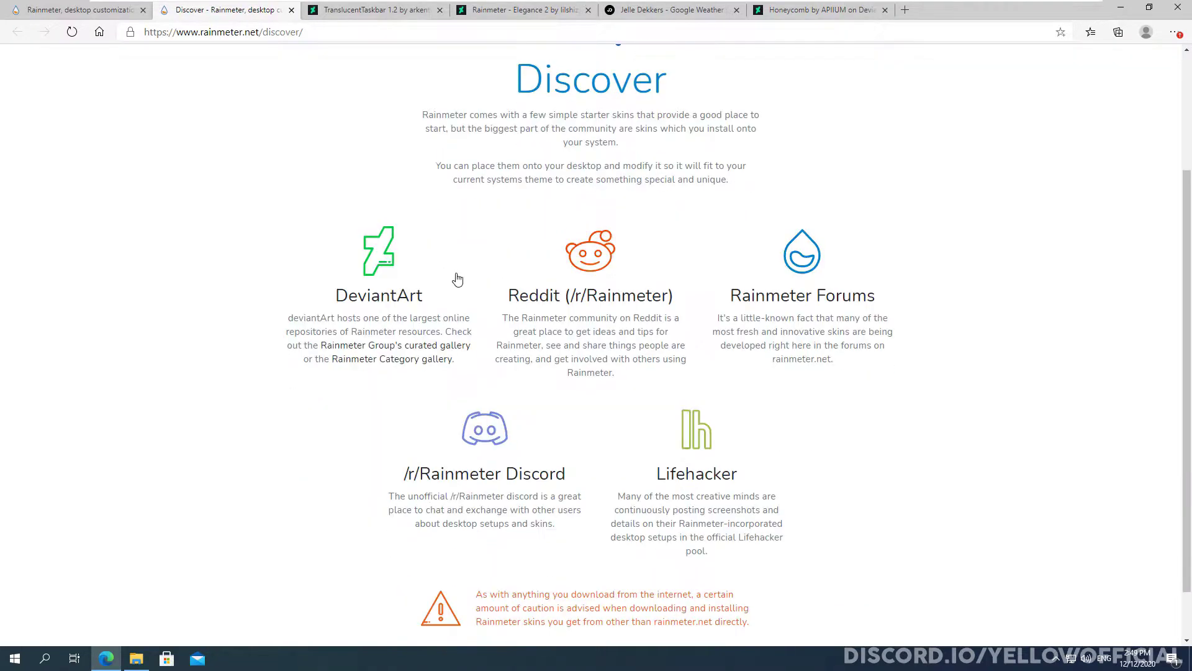
- Browse the DeviantArt Rainmeter group's Featured gallery, then close that tab
click(373, 282)
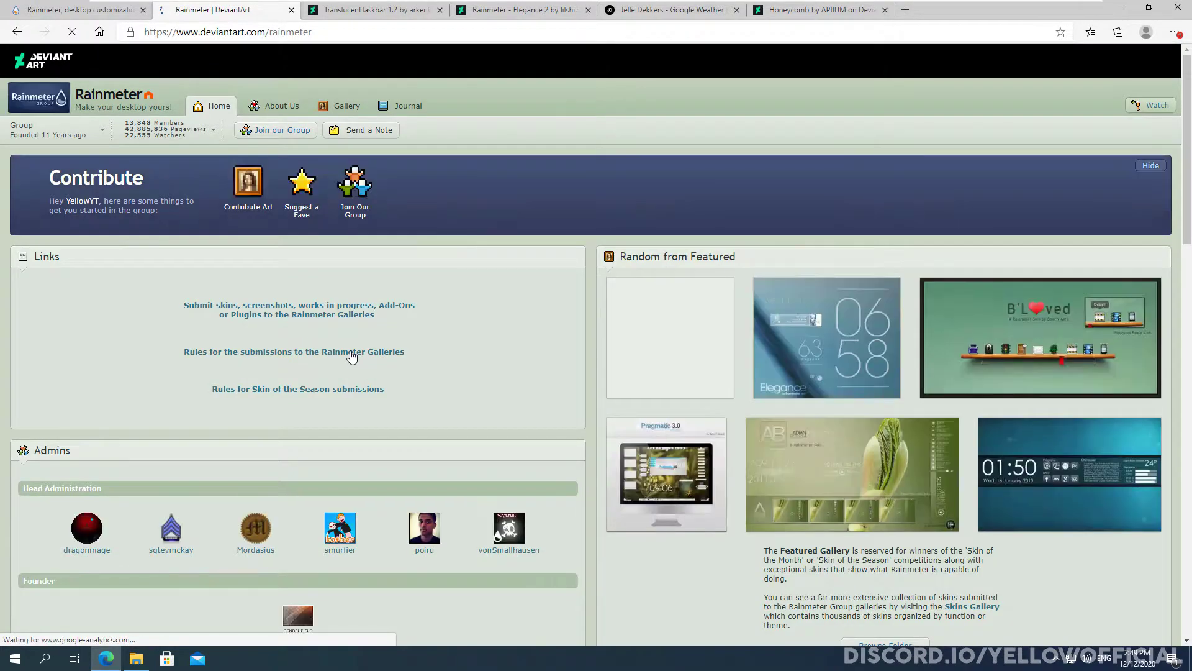
scroll(857, 347, down, 9)
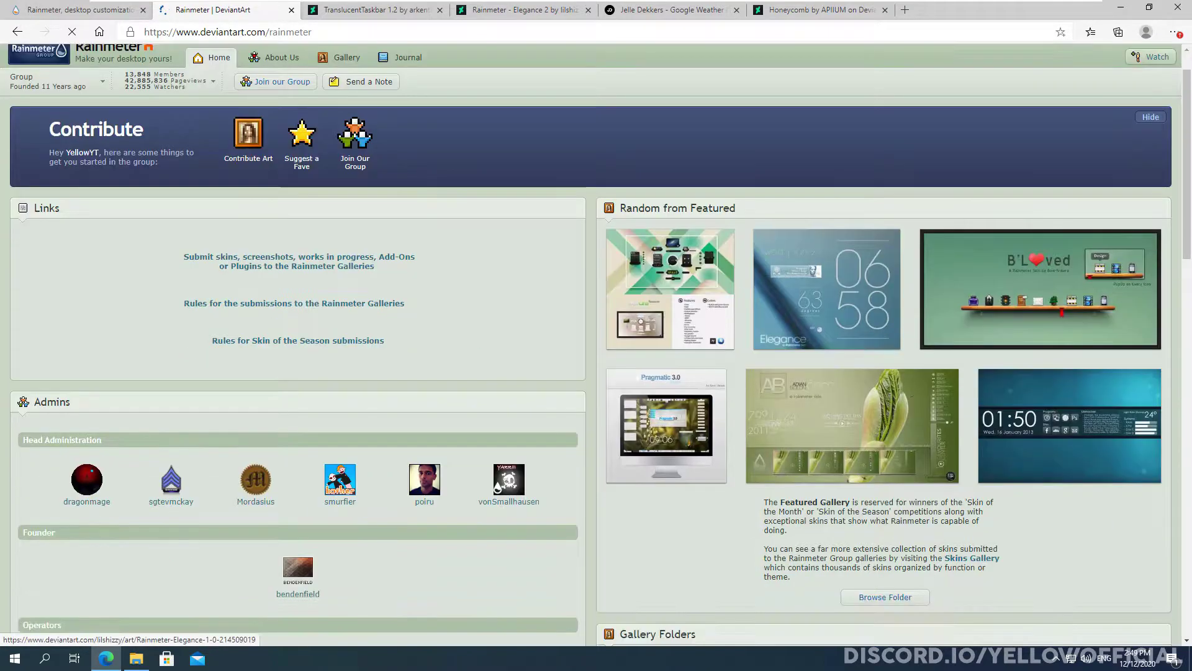
click(688, 270)
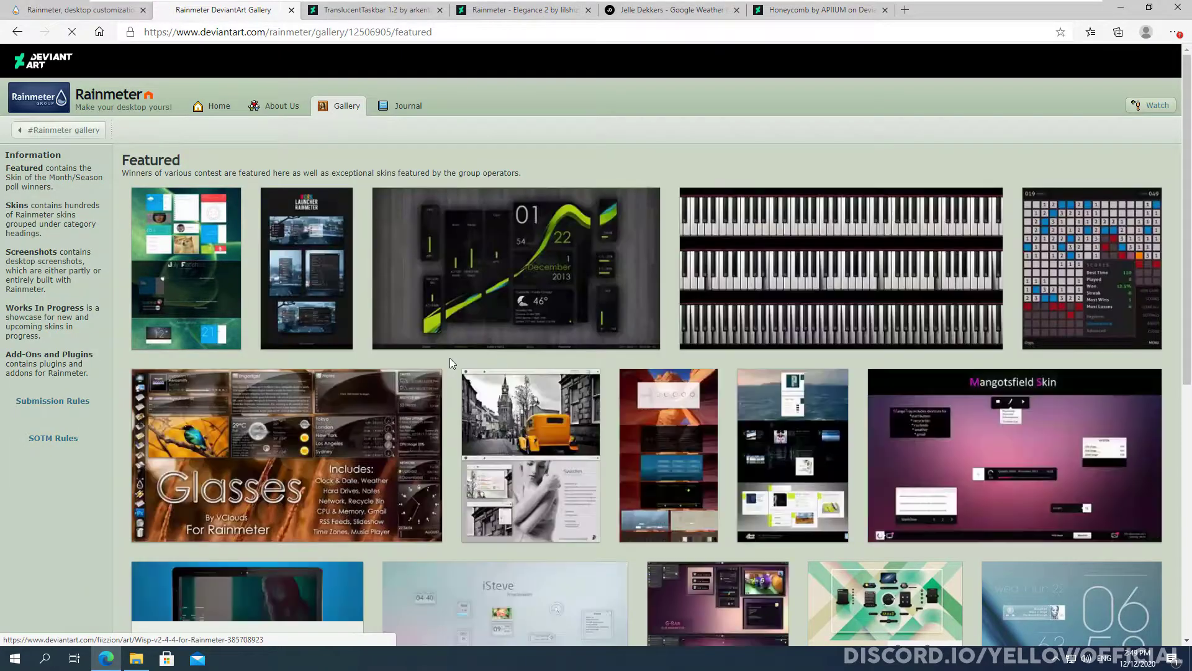
scroll(445, 406, down, 3)
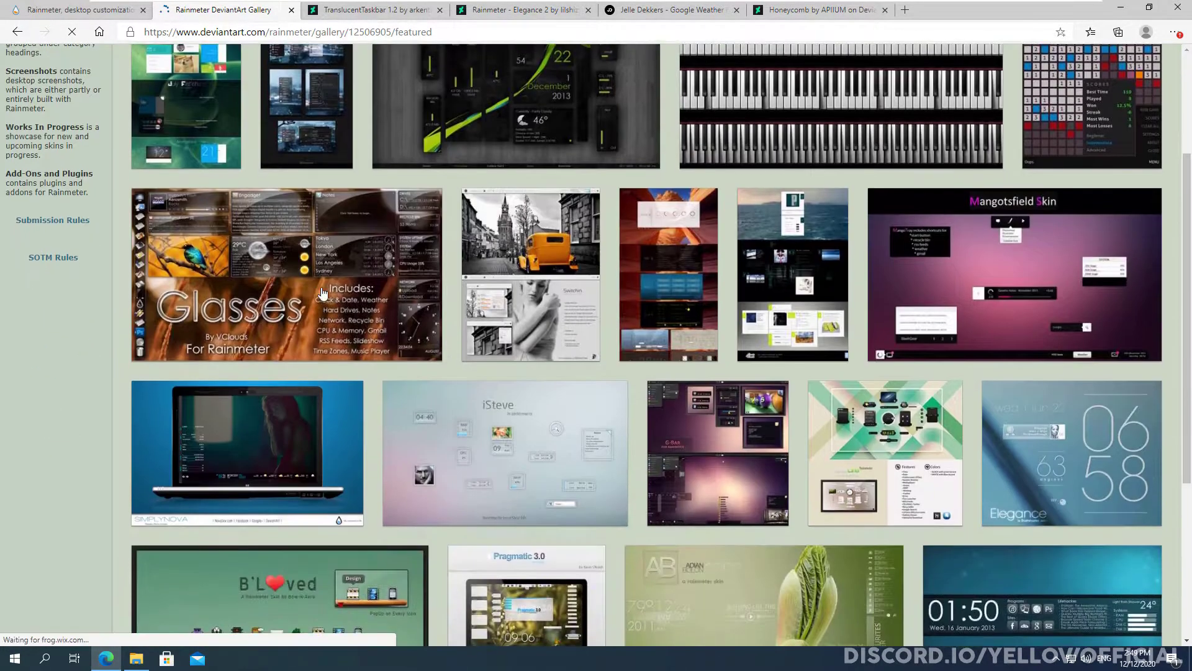
scroll(762, 434, down, 7)
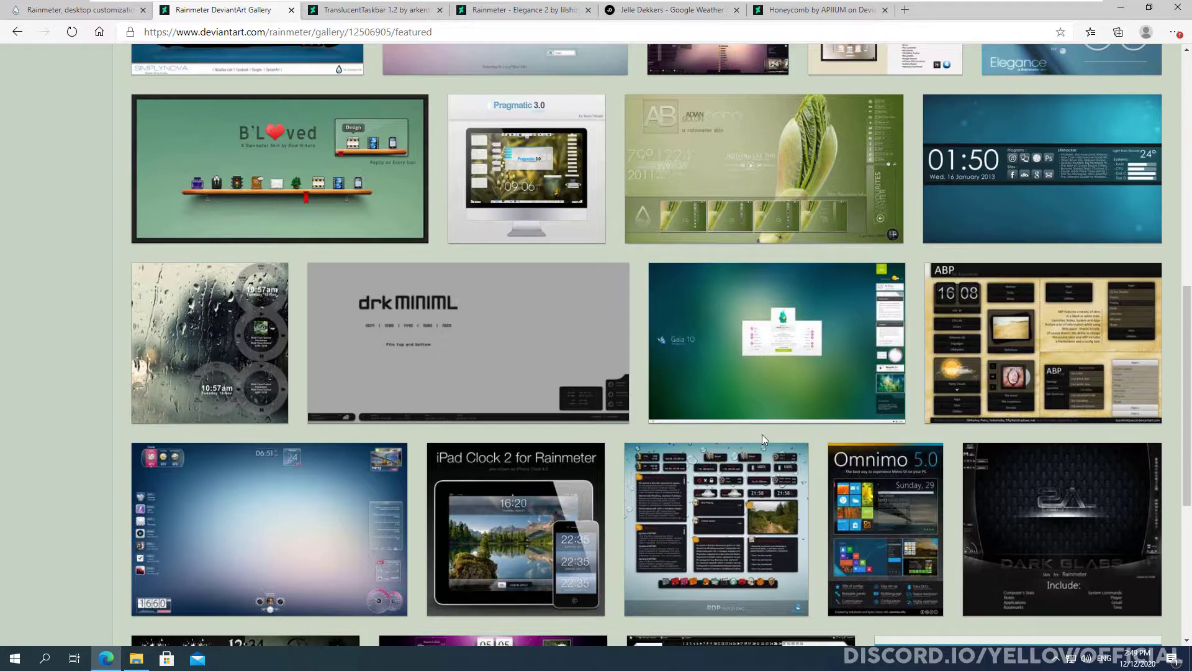
key(ctrl+w)
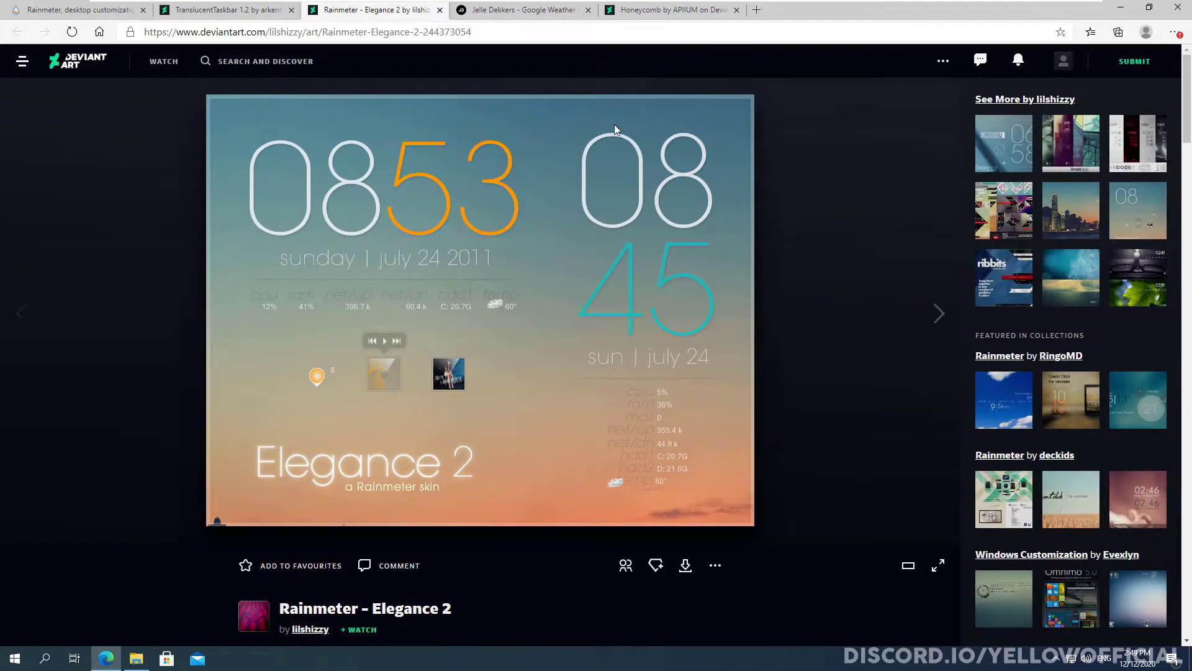
- Download the Honeycomb, Google Weather, TranslucentTaskbar and Elegance 2 skins from their pages
click(667, 9)
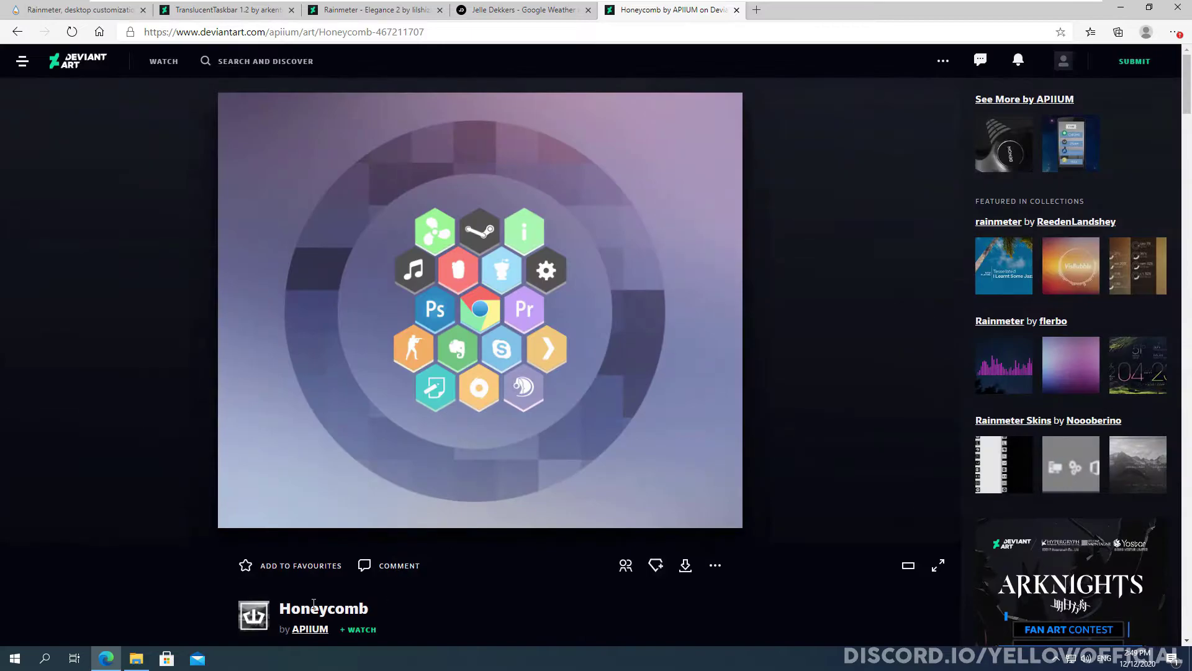
click(494, 13)
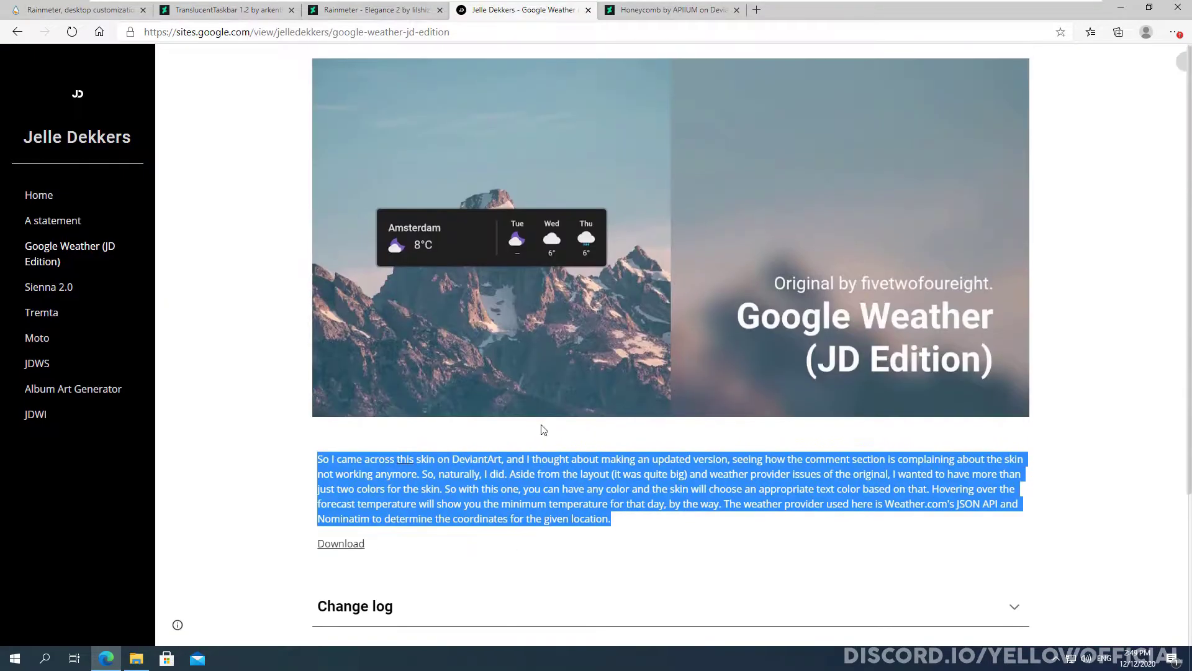
click(253, 19)
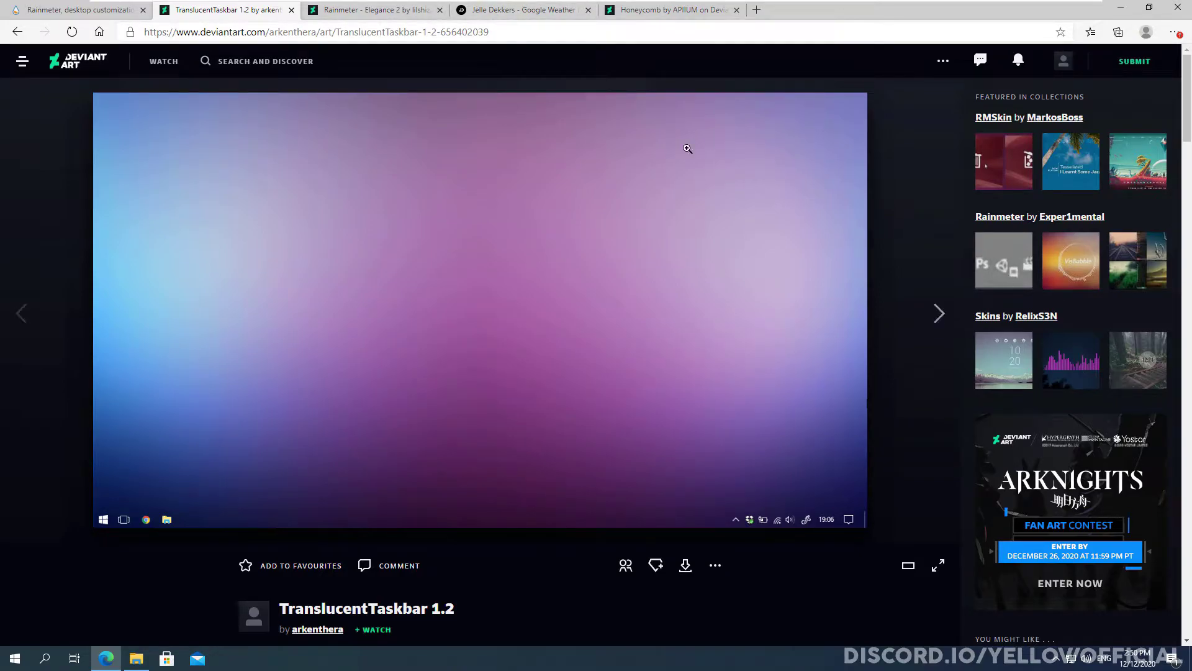
scroll(641, 370, down, 5)
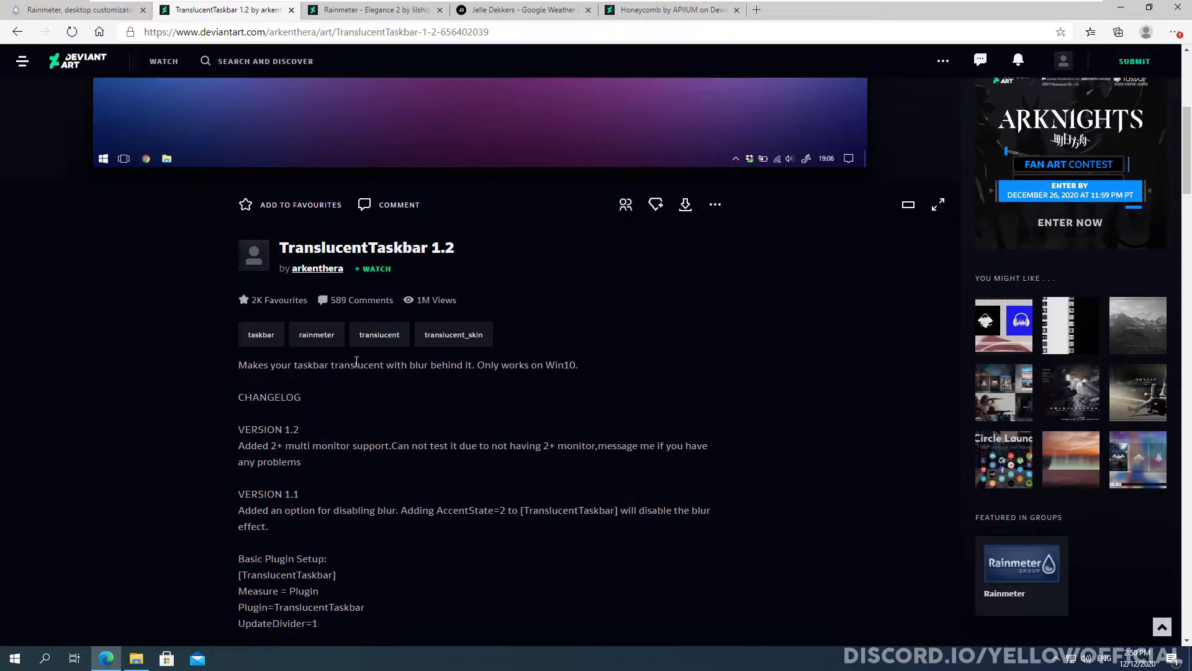
scroll(356, 362, up, 5)
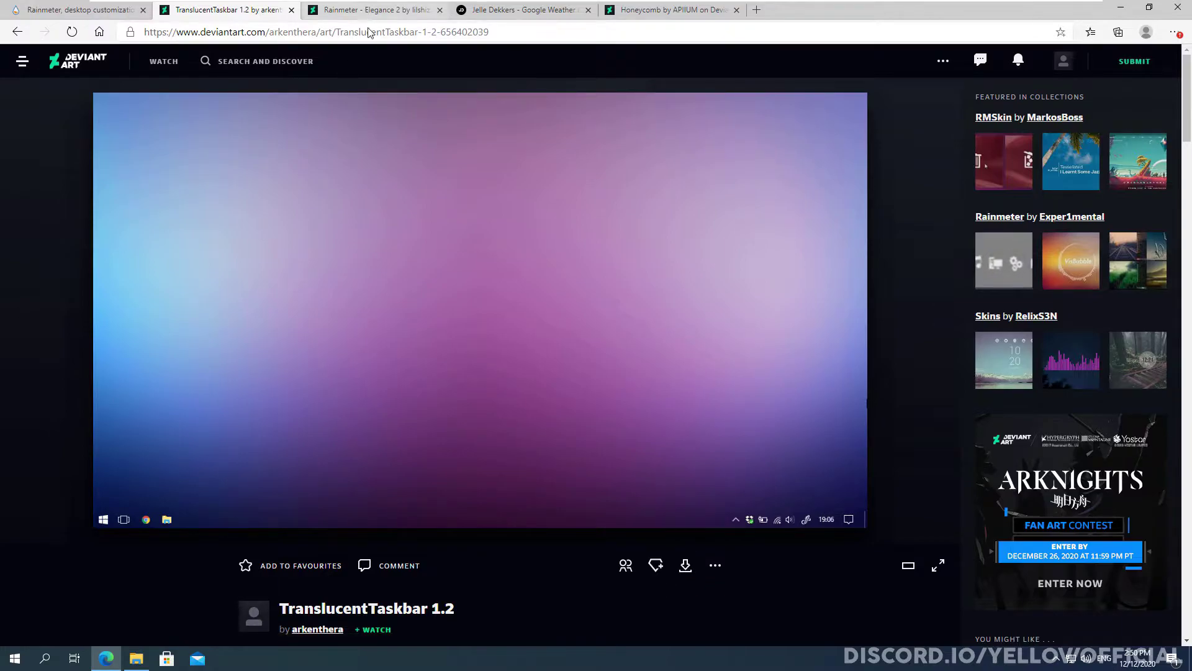
click(373, 10)
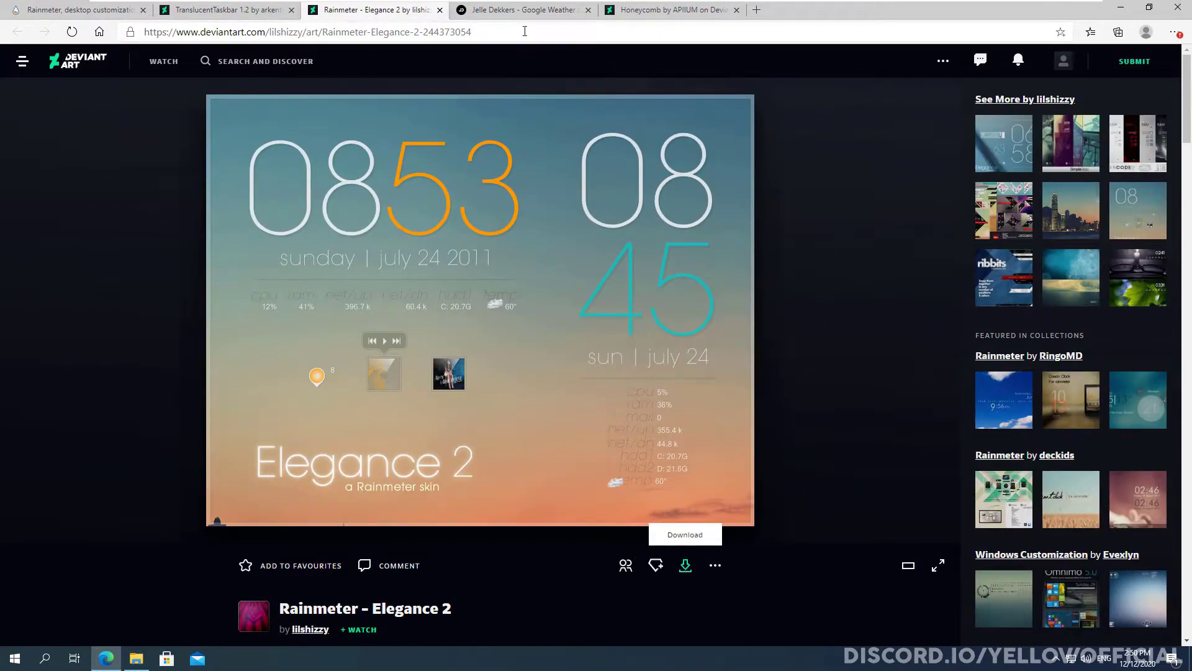
click(671, 10)
click(525, 10)
scroll(348, 463, down, 2)
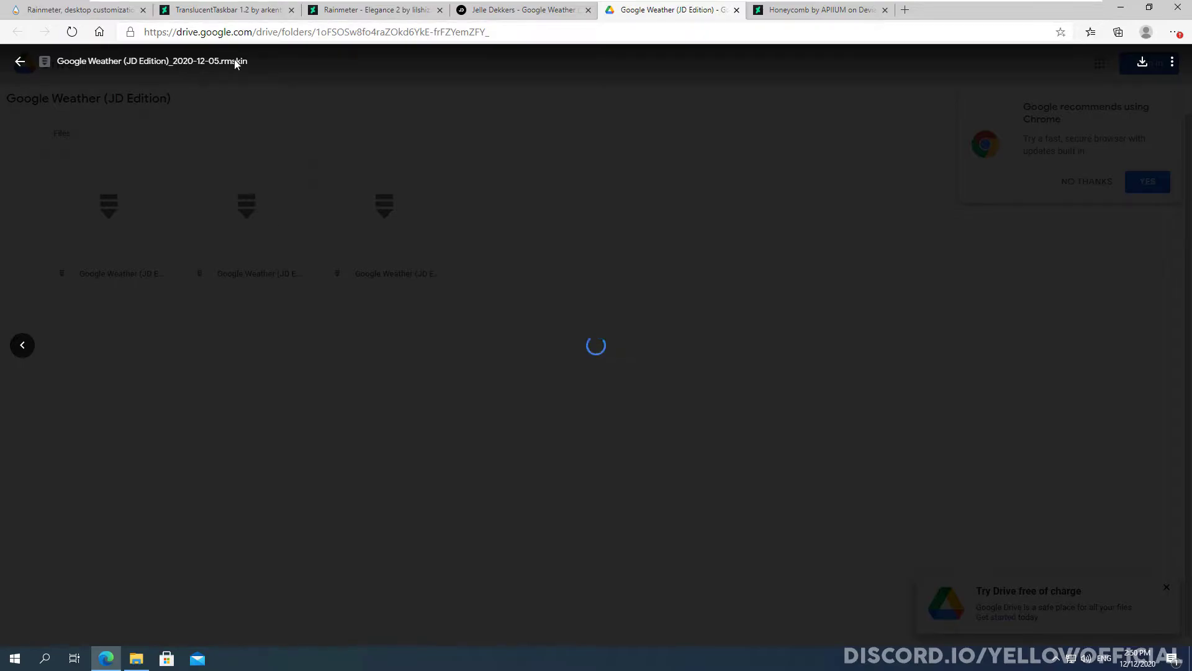
- Close the Google Weather file preview and switch to the Downloads folder window
click(17, 71)
double_click(387, 273)
key(Escape)
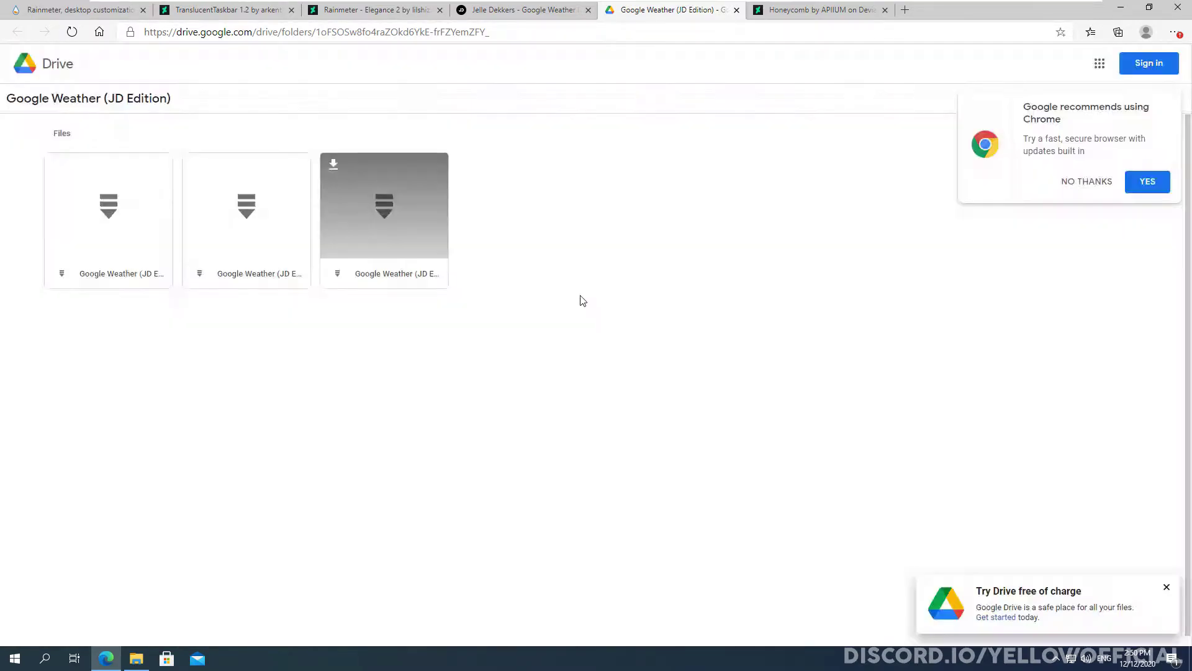
key(alt+Tab)
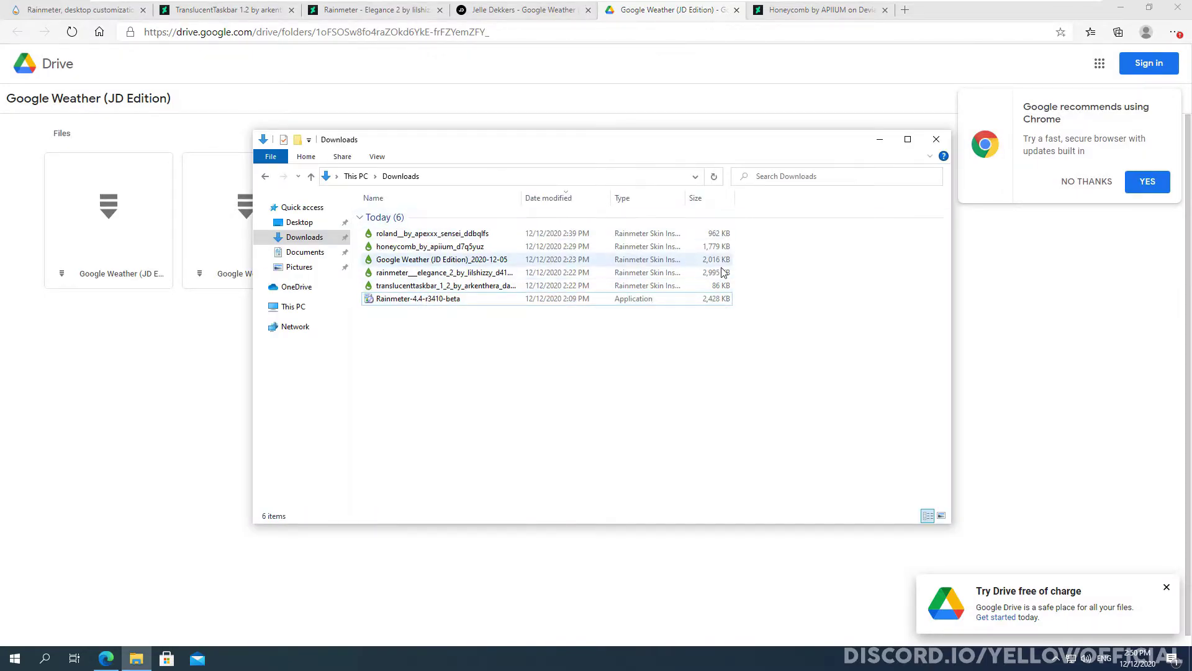
drag(769, 288, 410, 240)
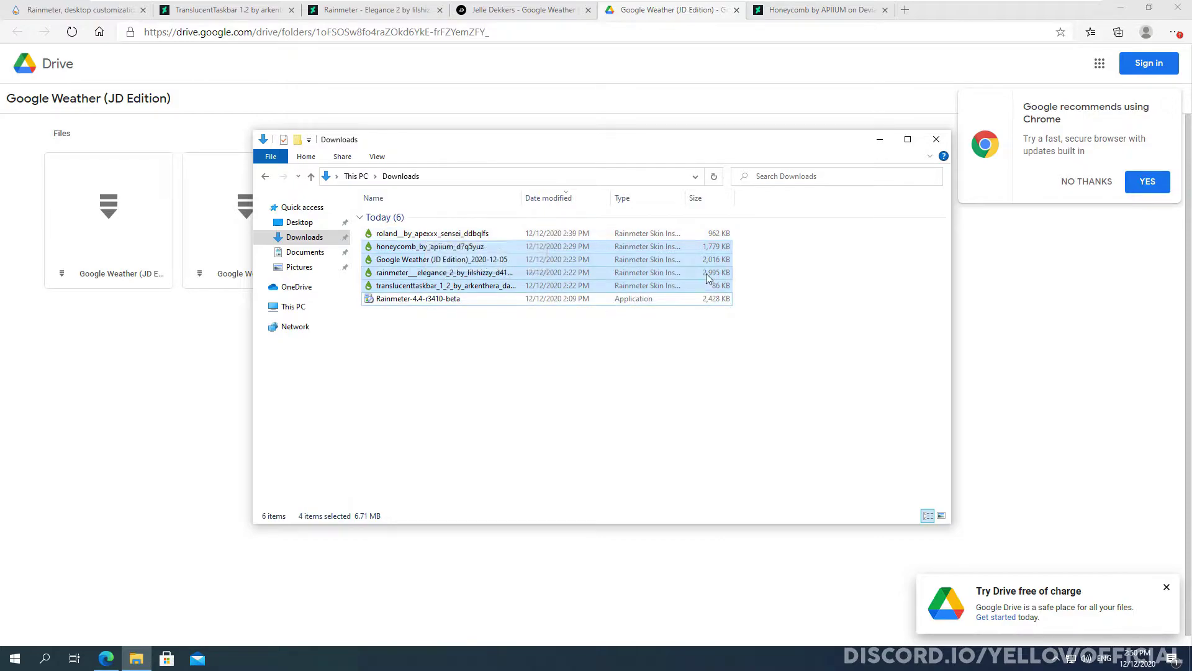
drag(763, 285, 680, 249)
click(429, 247)
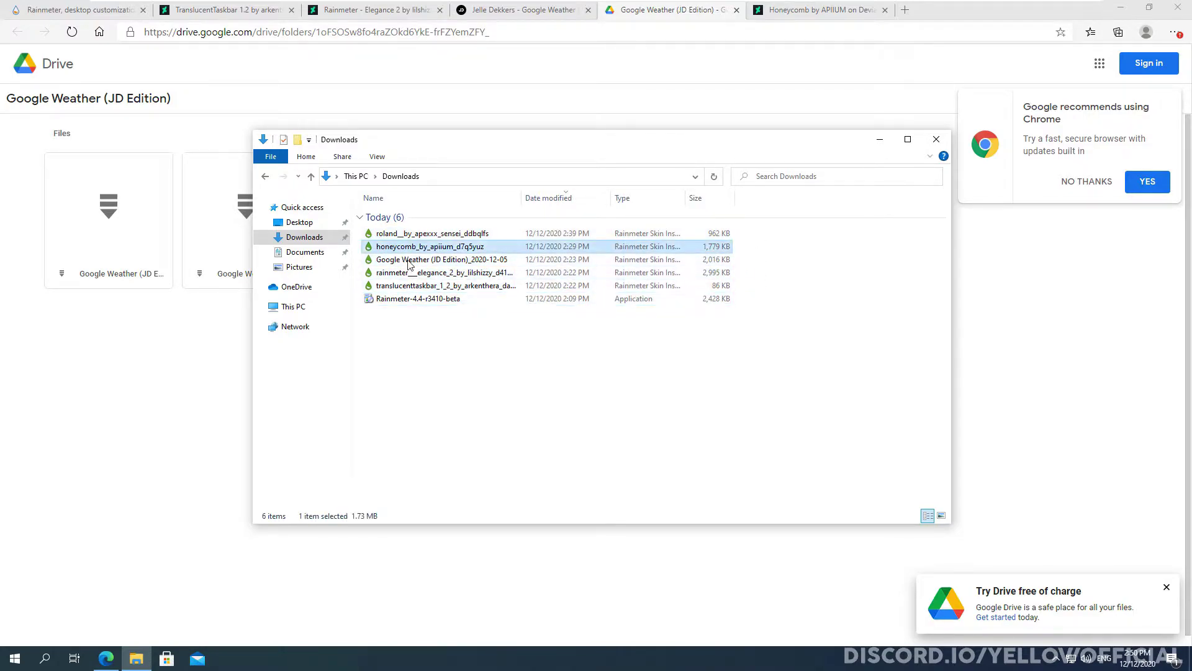
click(416, 284)
key(Up)
key(Up)
key(Up)
key(Down)
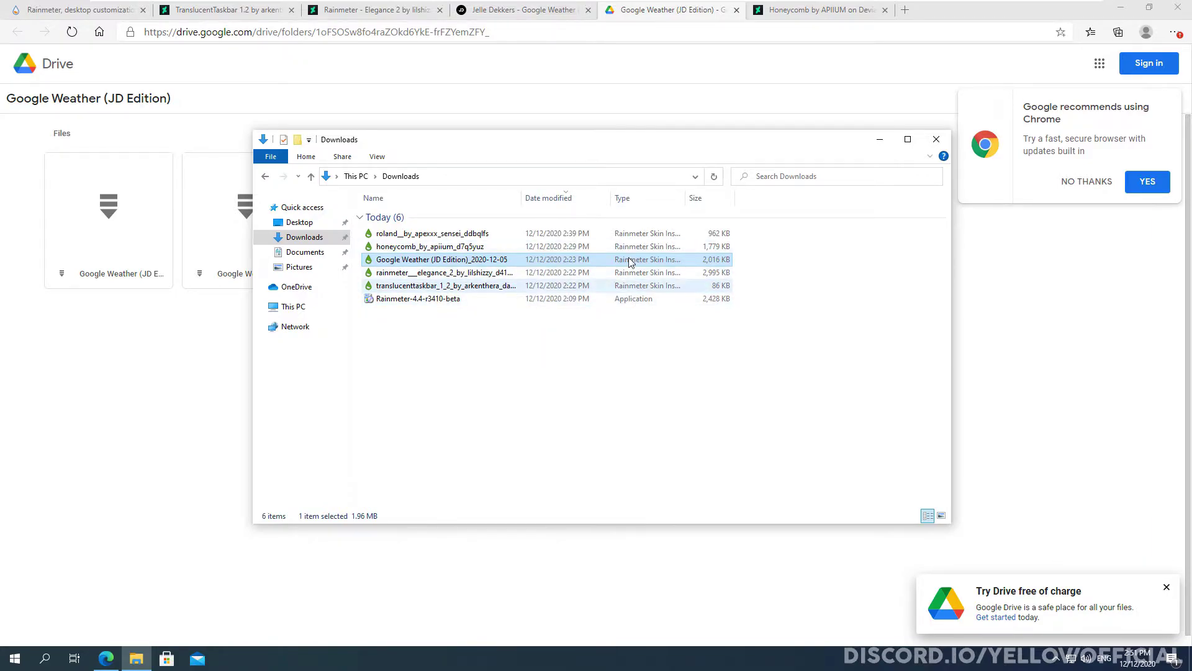
- Install the TranslucentTaskbar 1.2.0 skin and plugin from its .rmskin file
click(452, 285)
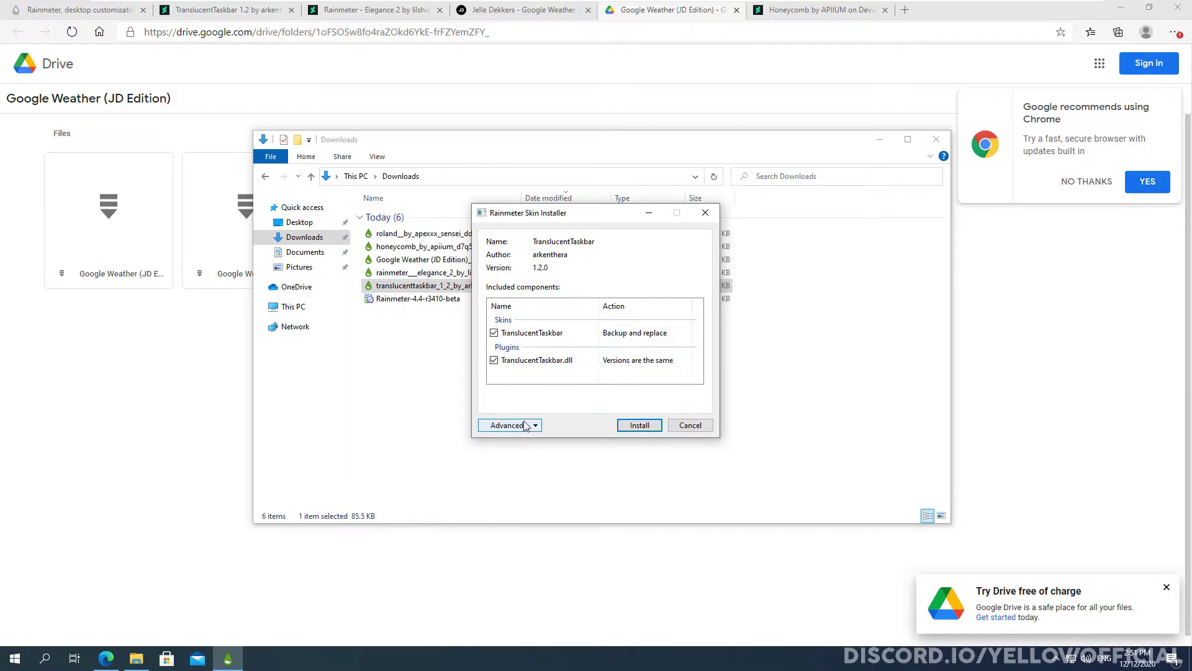
click(635, 426)
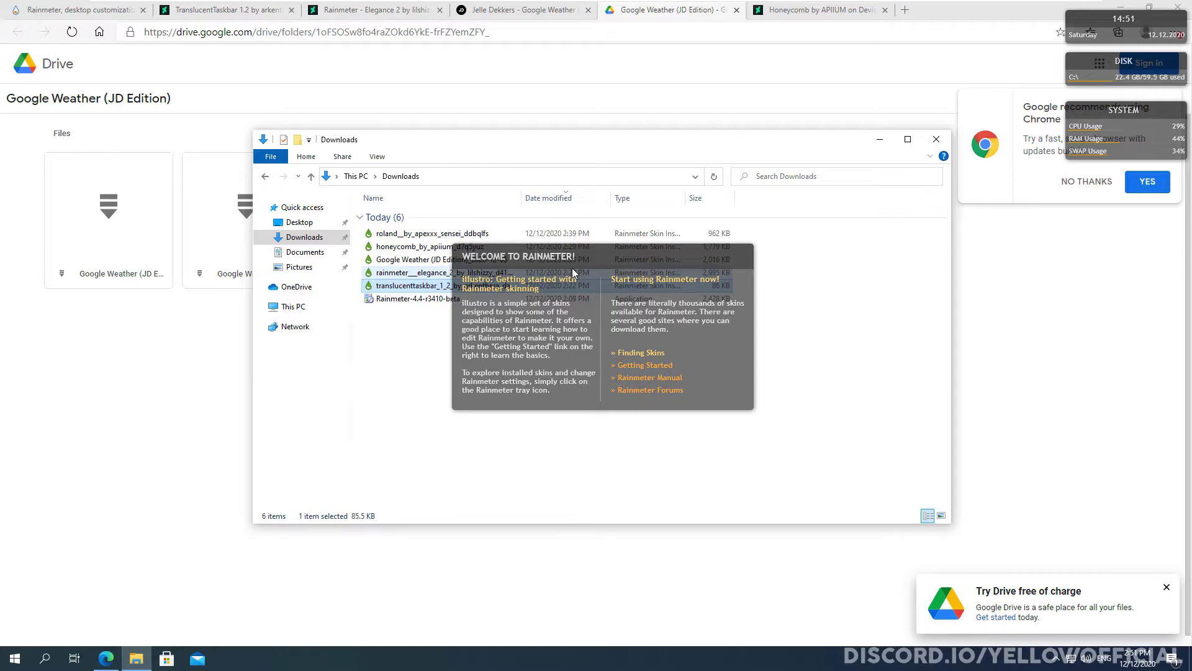
- Minimize the open windows and unload the illustro Clock and Disk skins
click(879, 138)
click(1123, 9)
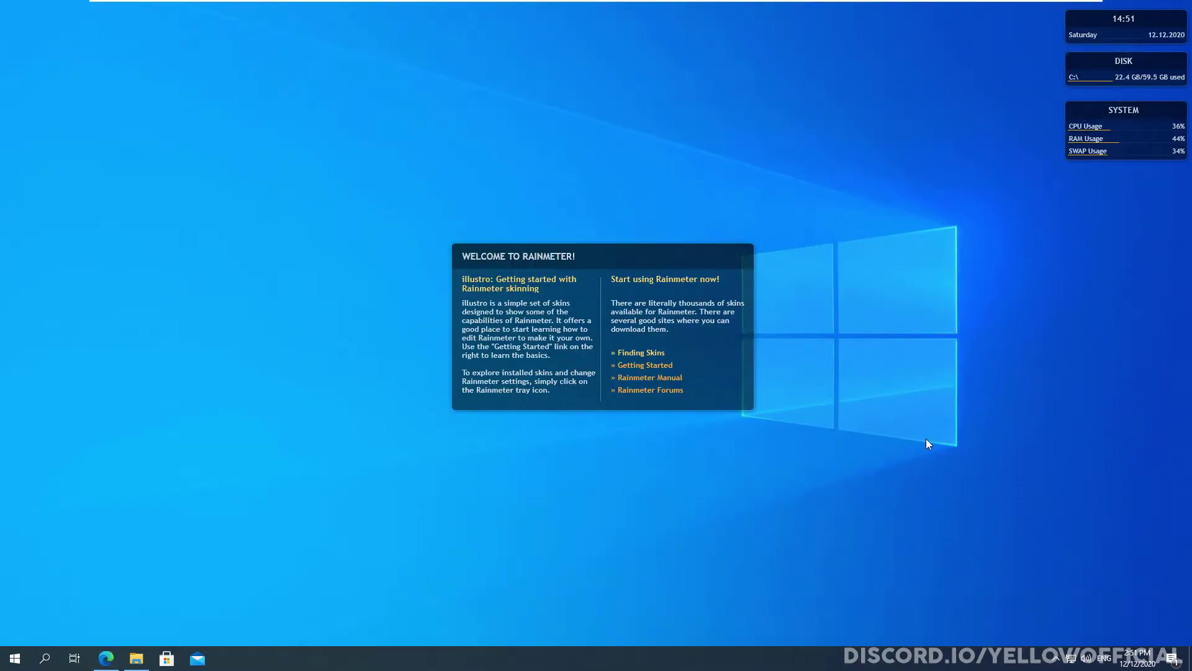
click(1070, 659)
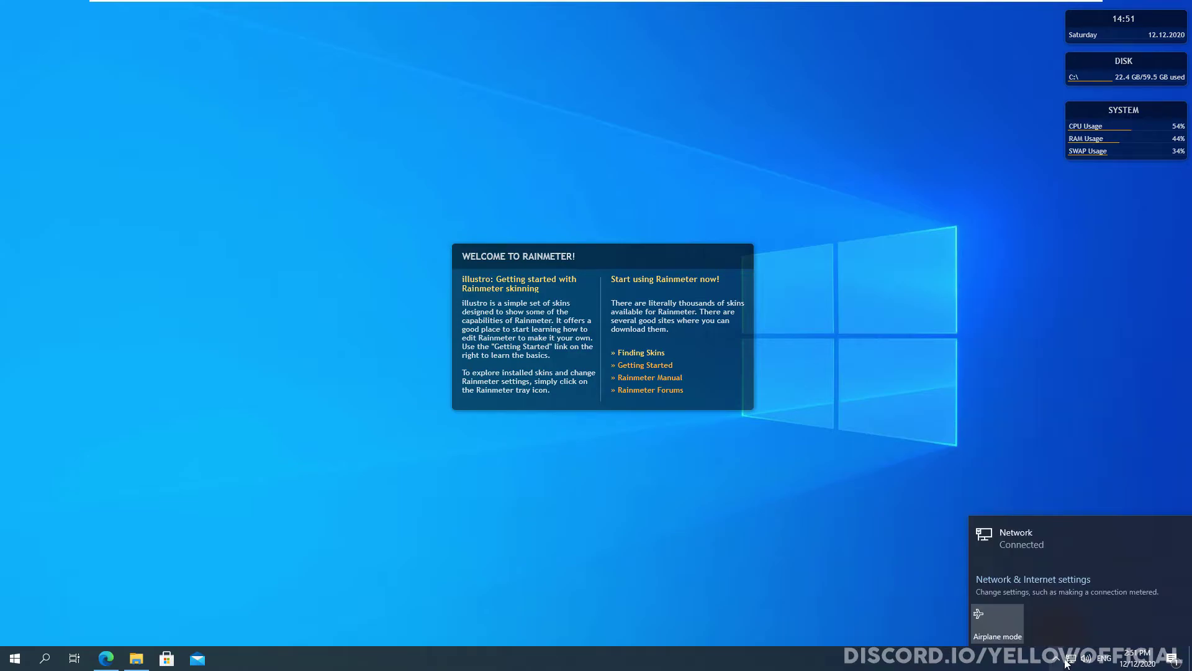
click(1056, 658)
right_click(1076, 638)
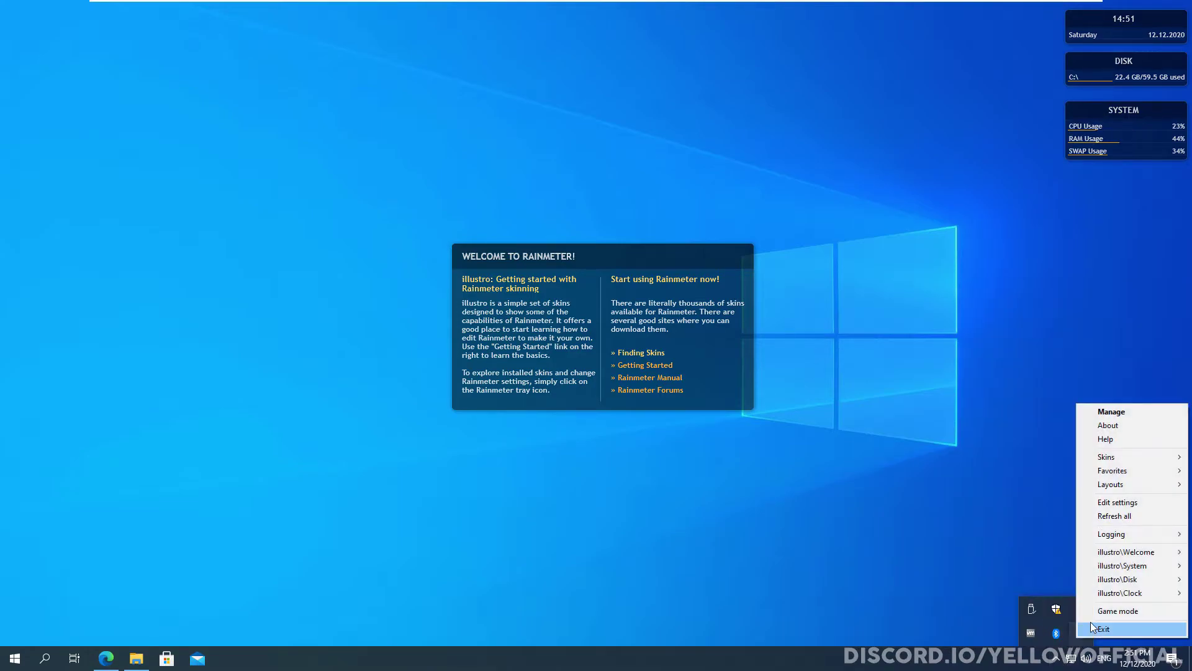
mouse_move(1104, 593)
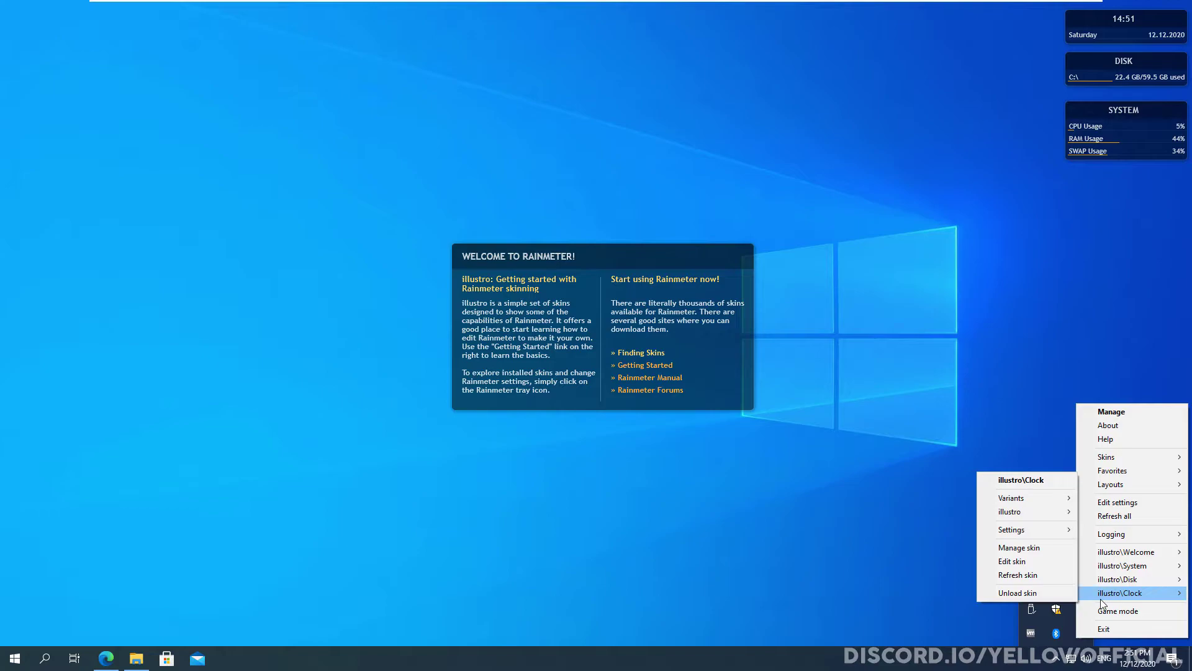
click(1017, 592)
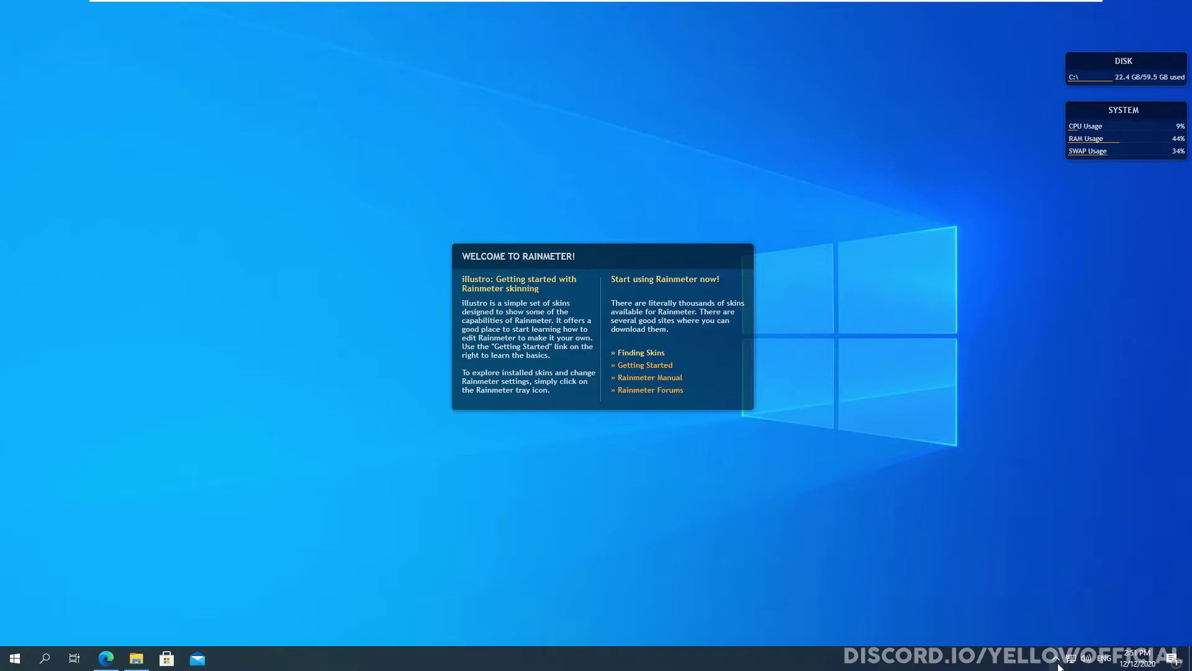
click(1056, 658)
right_click(1081, 635)
mouse_move(1114, 595)
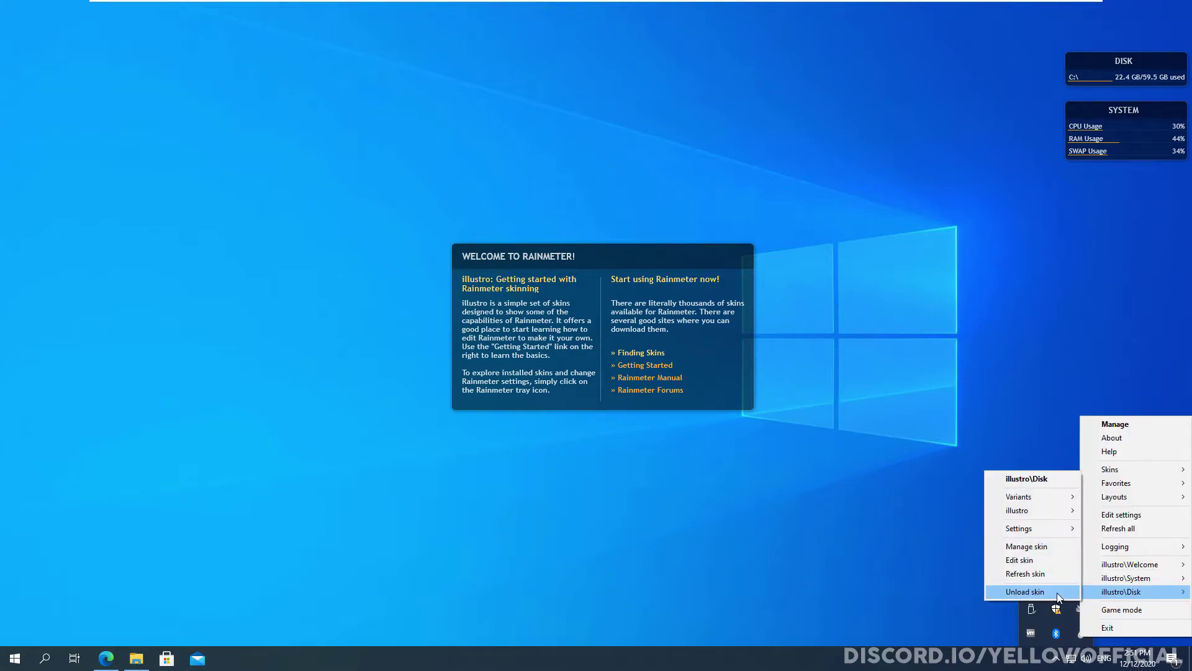
click(1017, 592)
- Unload the illustro System and Welcome skins
right_click(1078, 632)
mouse_move(1077, 594)
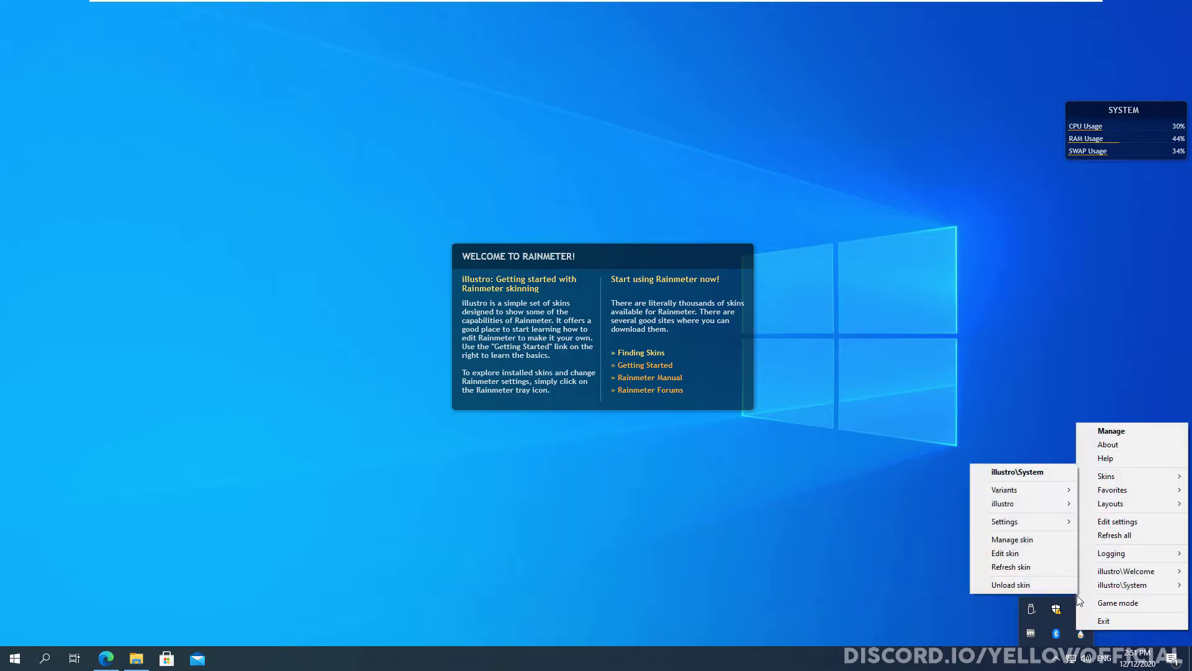
click(1015, 586)
click(1057, 660)
right_click(1075, 635)
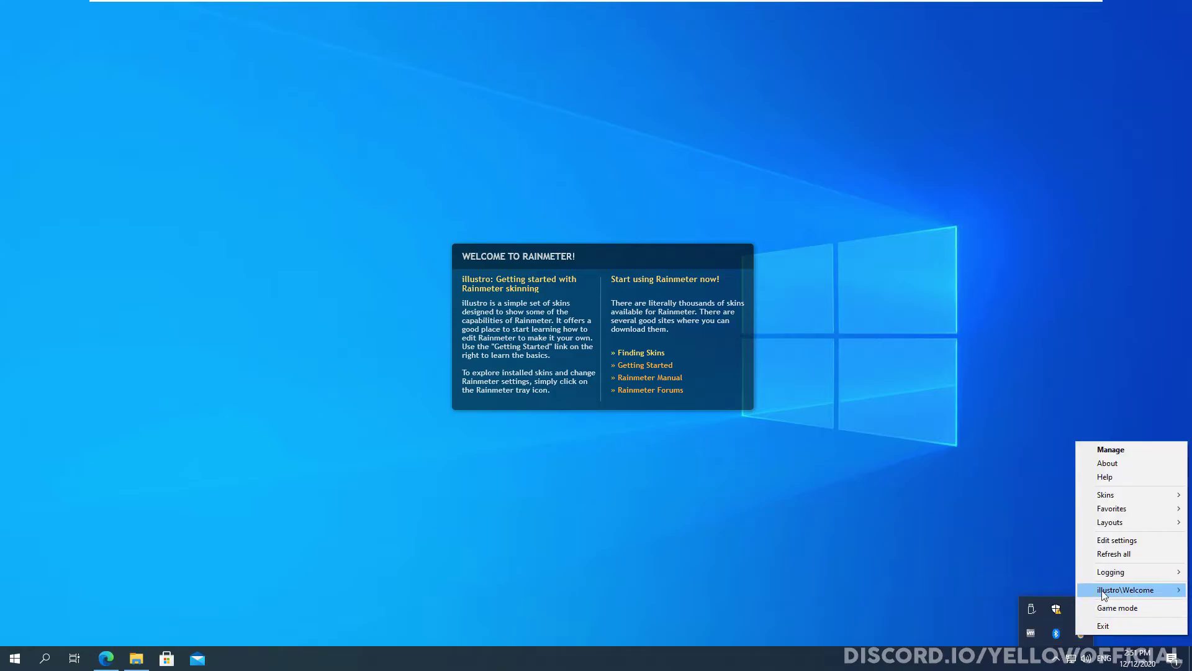
click(1015, 590)
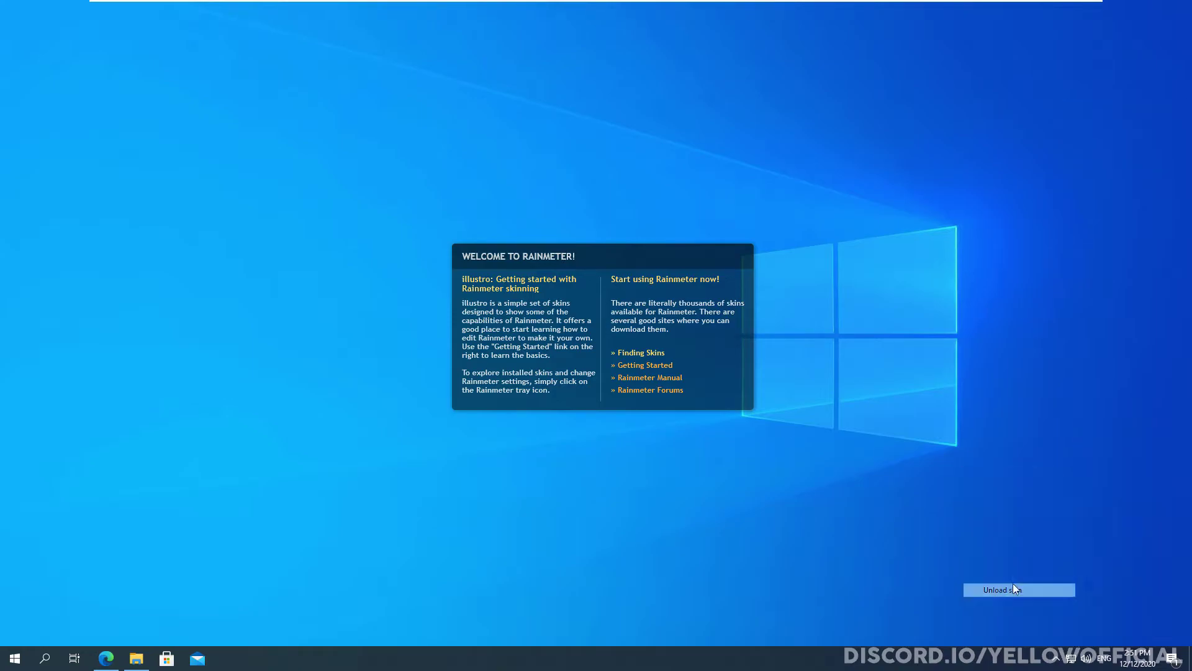
- Load the TranslucentTaskbar Sample.ini skin from Rainmeter's tray menu
click(1051, 659)
right_click(1081, 633)
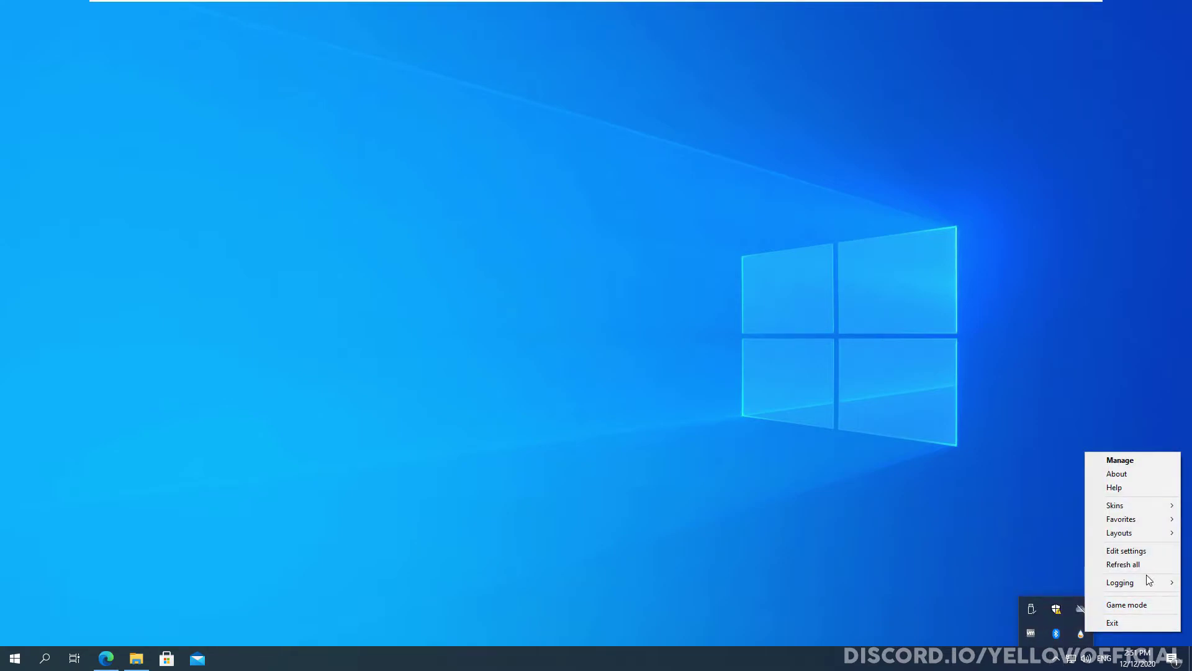
mouse_move(1139, 509)
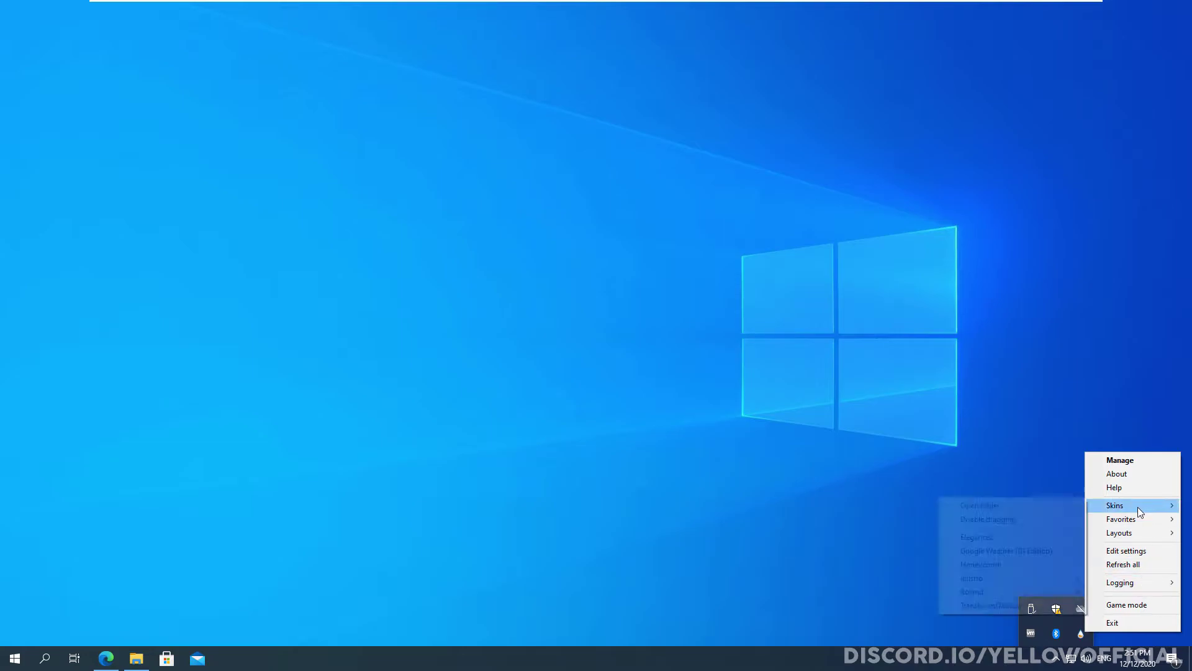
mouse_move(977, 602)
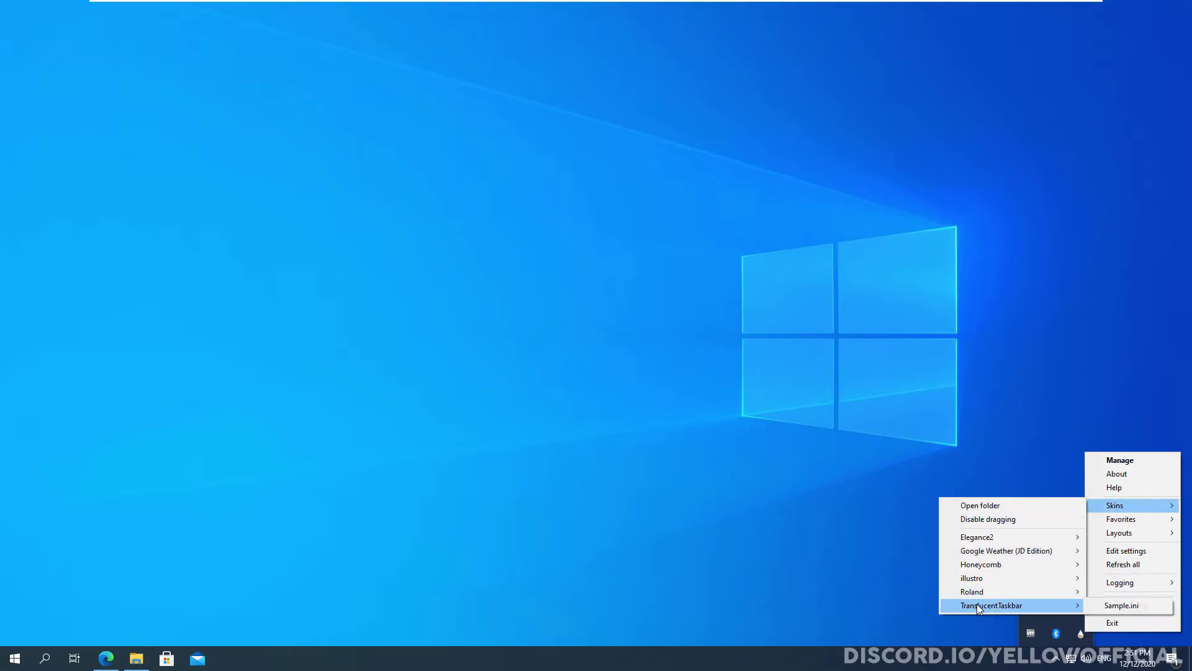
click(1123, 604)
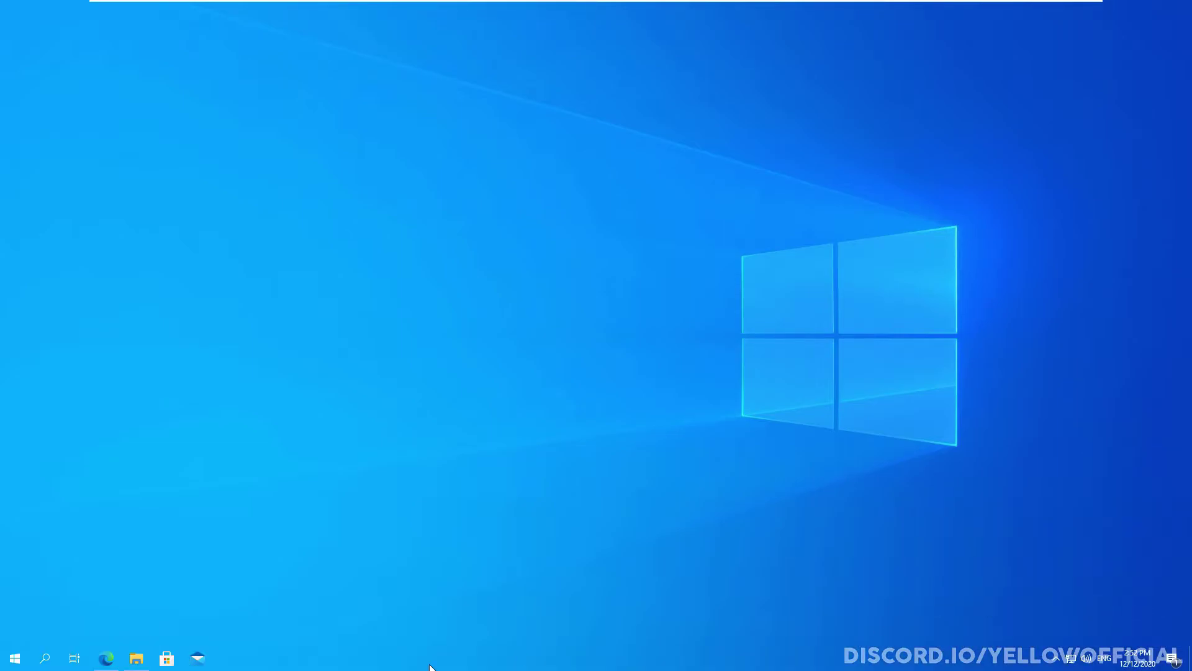
- Open the Downloads folder in File Explorer, then return to the desktop
right_click(952, 667)
click(982, 627)
click(1056, 660)
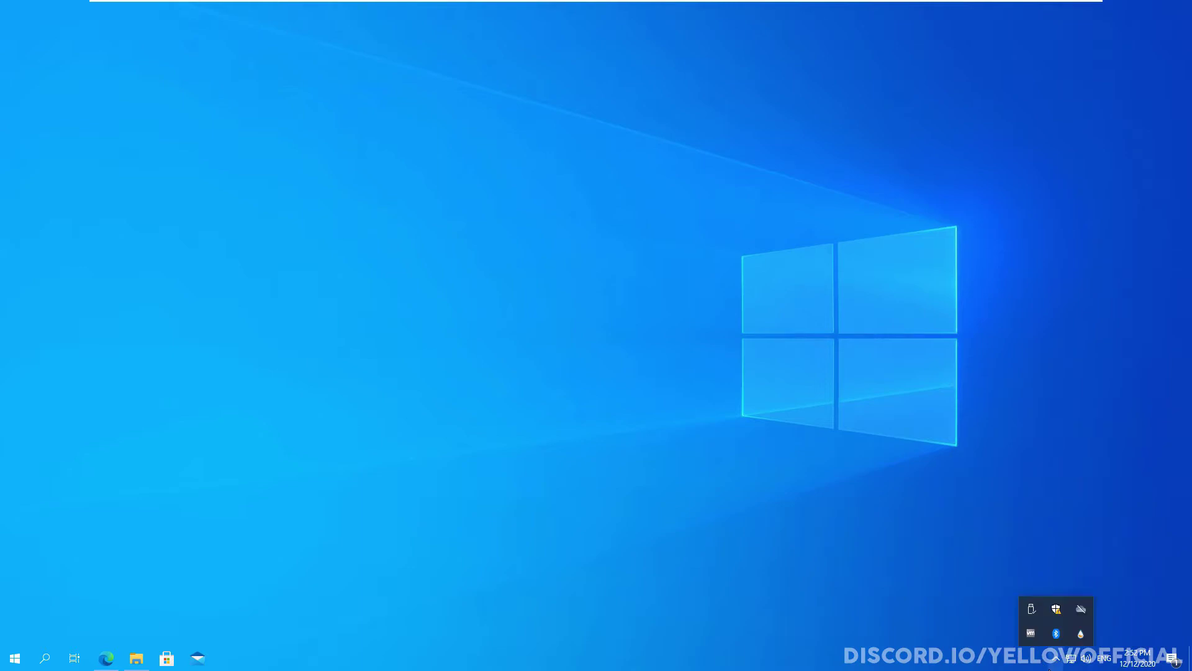
click(1050, 669)
click(138, 659)
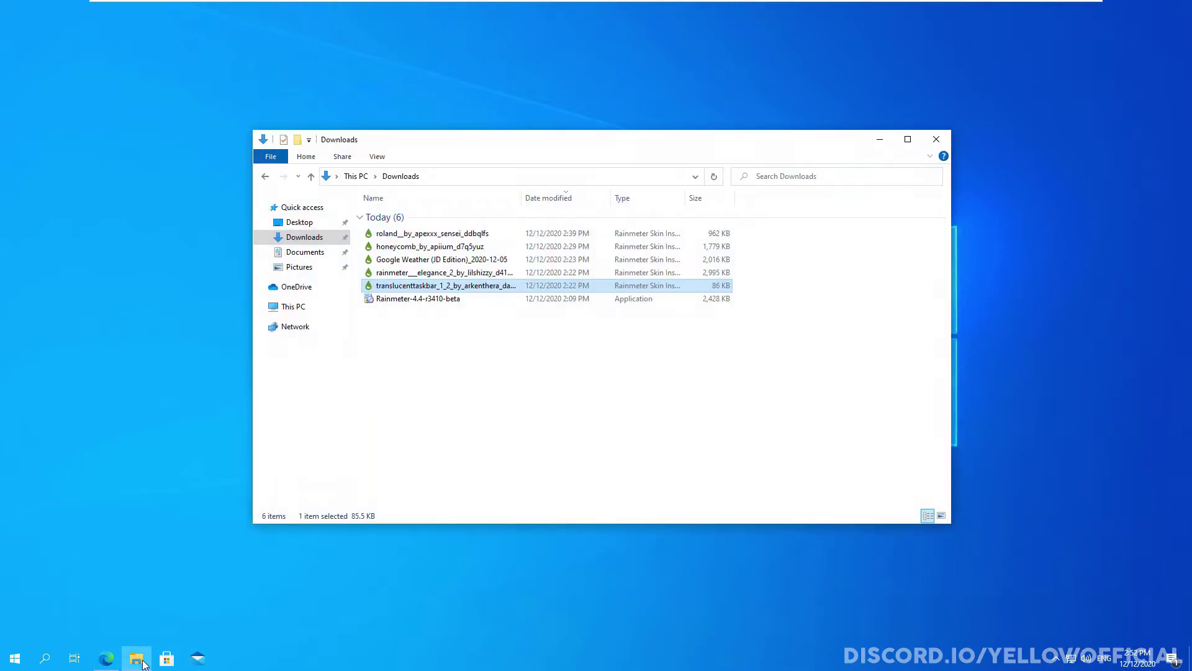
click(407, 474)
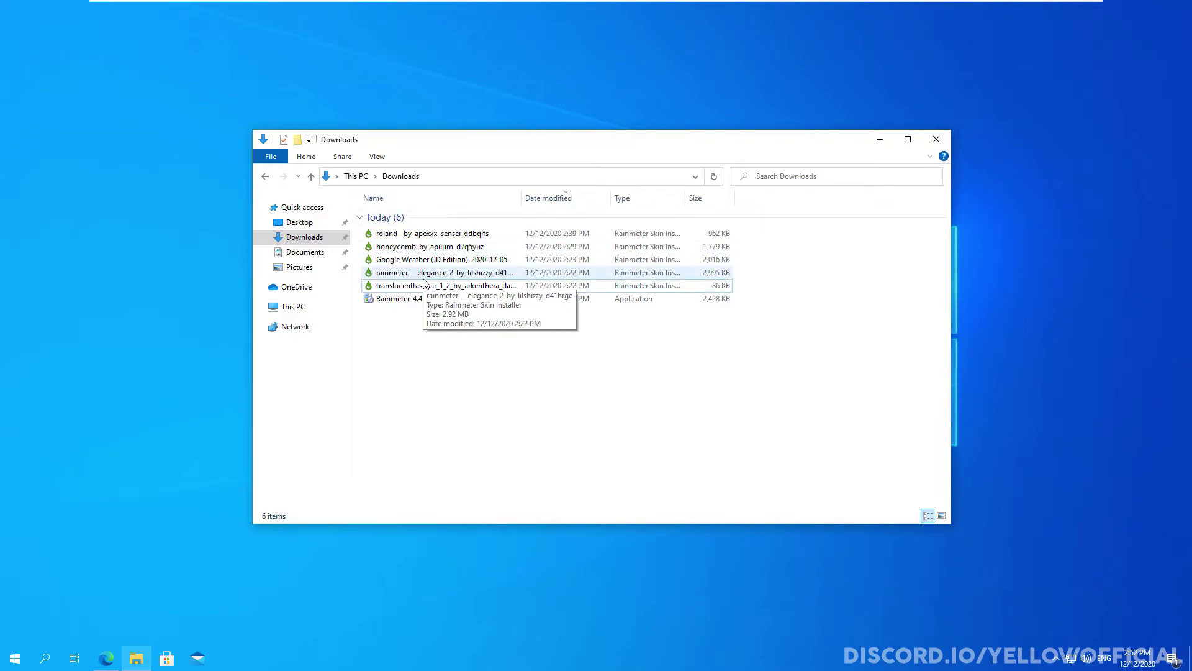
key(super+d)
click(1056, 664)
- Load the Honeycomb minecraft_alt_icon.ini skin and drag the Minecraft grass-block icon toward the top-right
right_click(1088, 638)
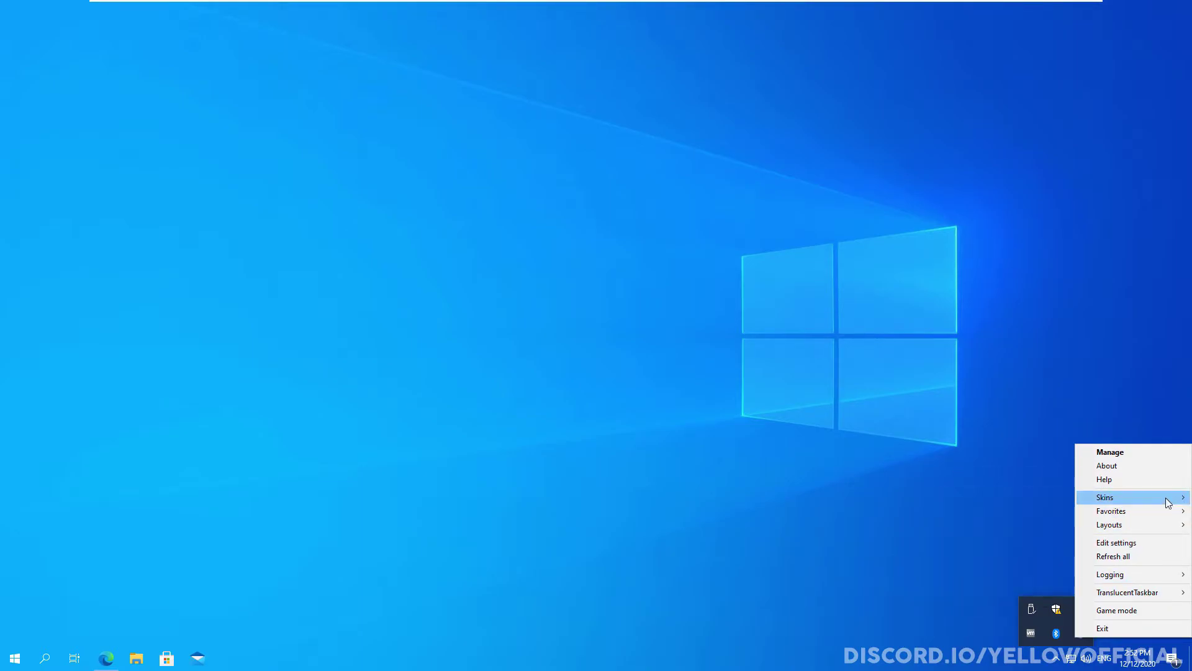
mouse_move(1167, 496)
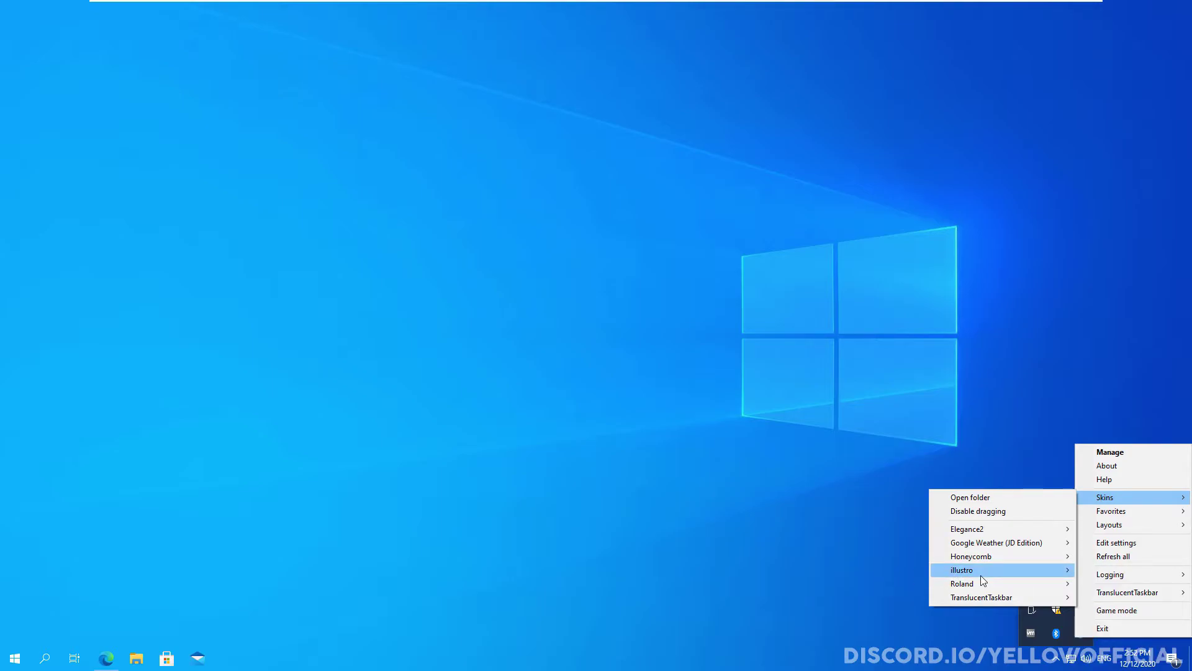
mouse_move(1007, 555)
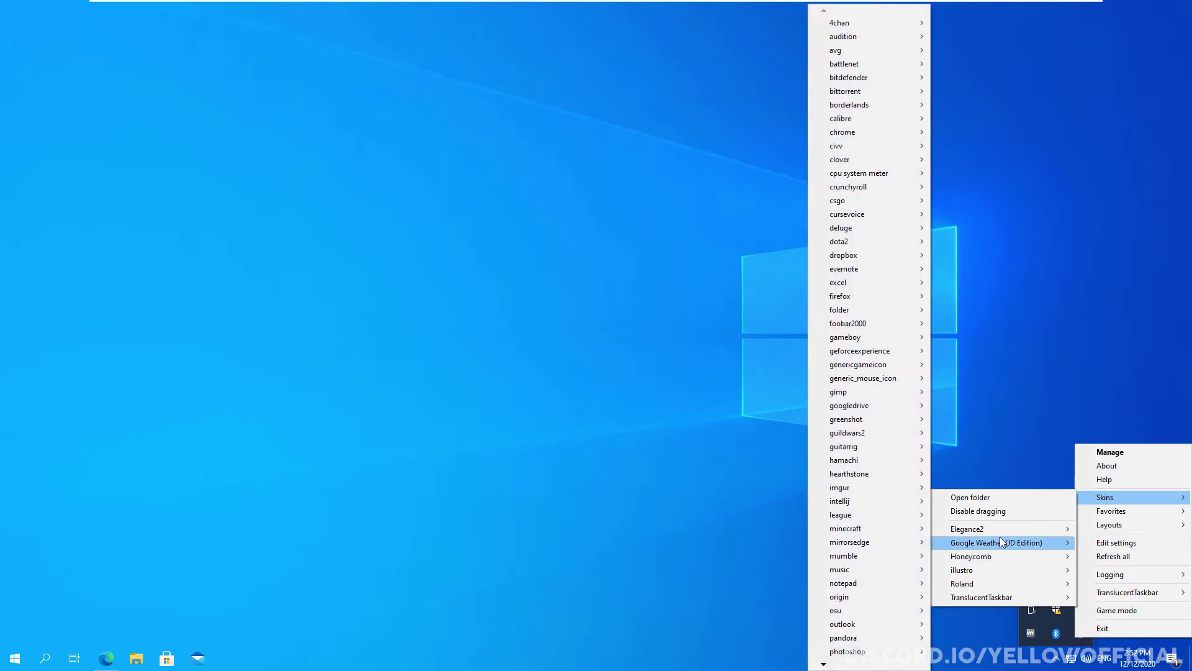
mouse_move(996, 532)
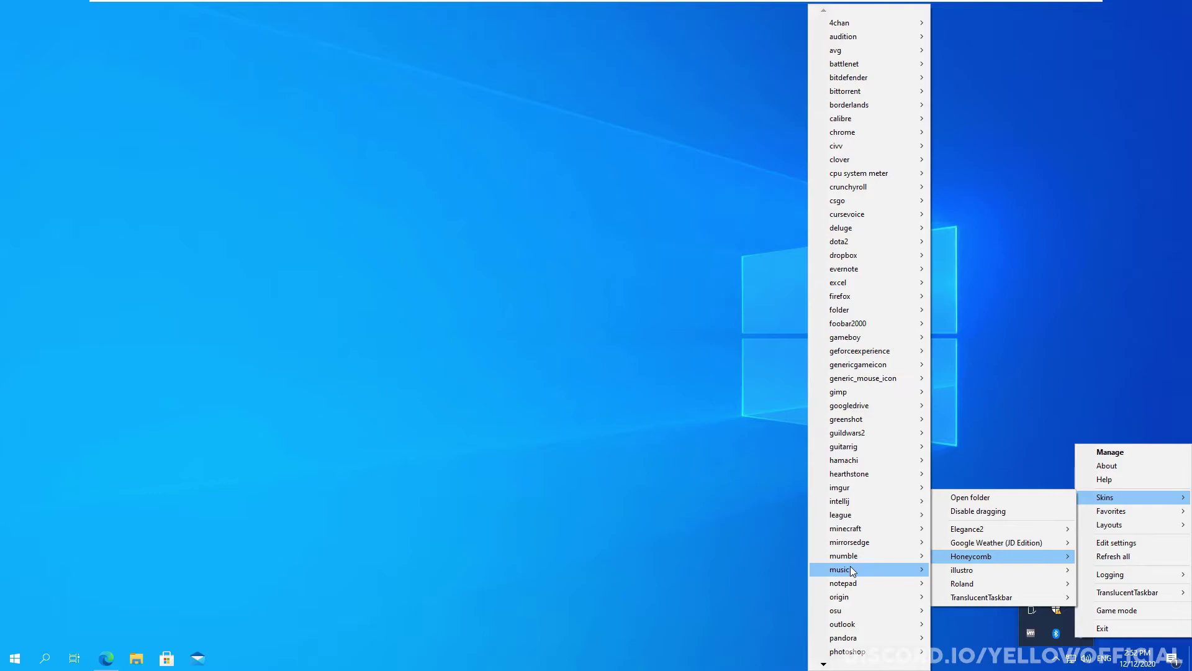
mouse_move(855, 537)
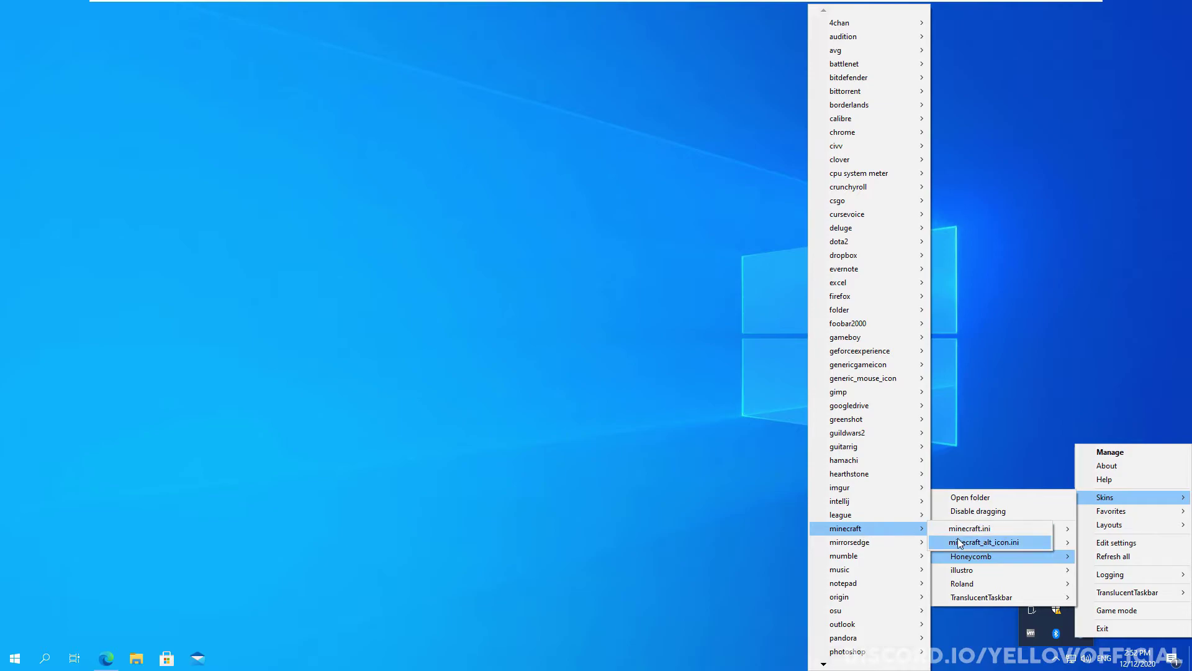
click(958, 543)
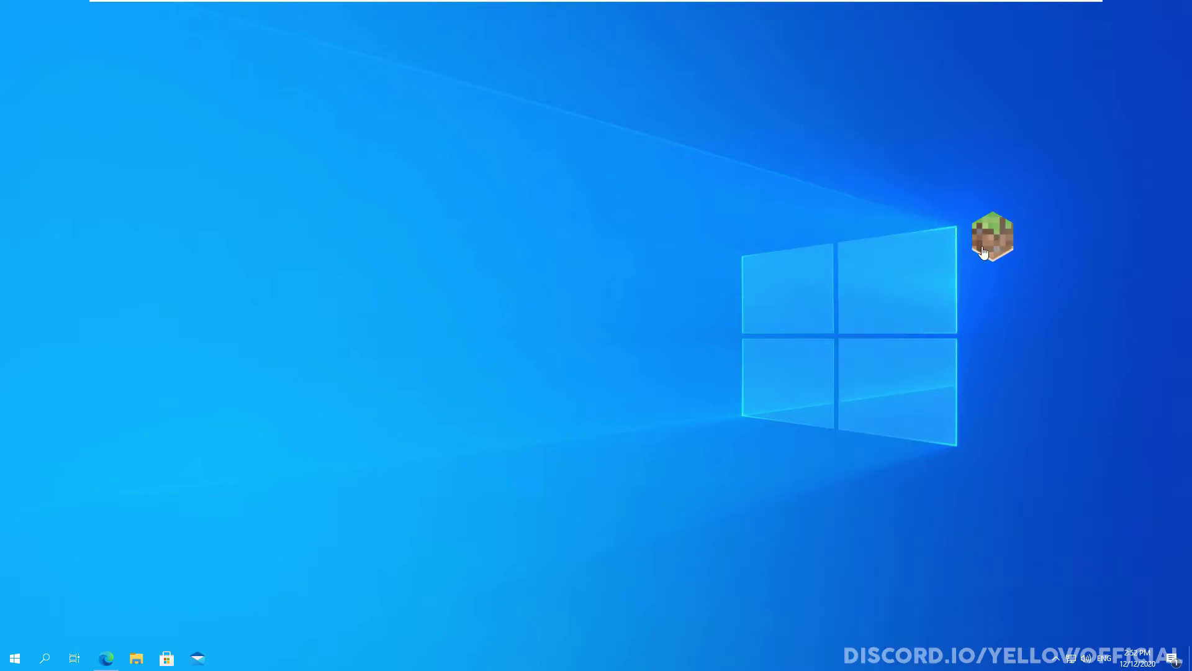
drag(982, 247, 1002, 223)
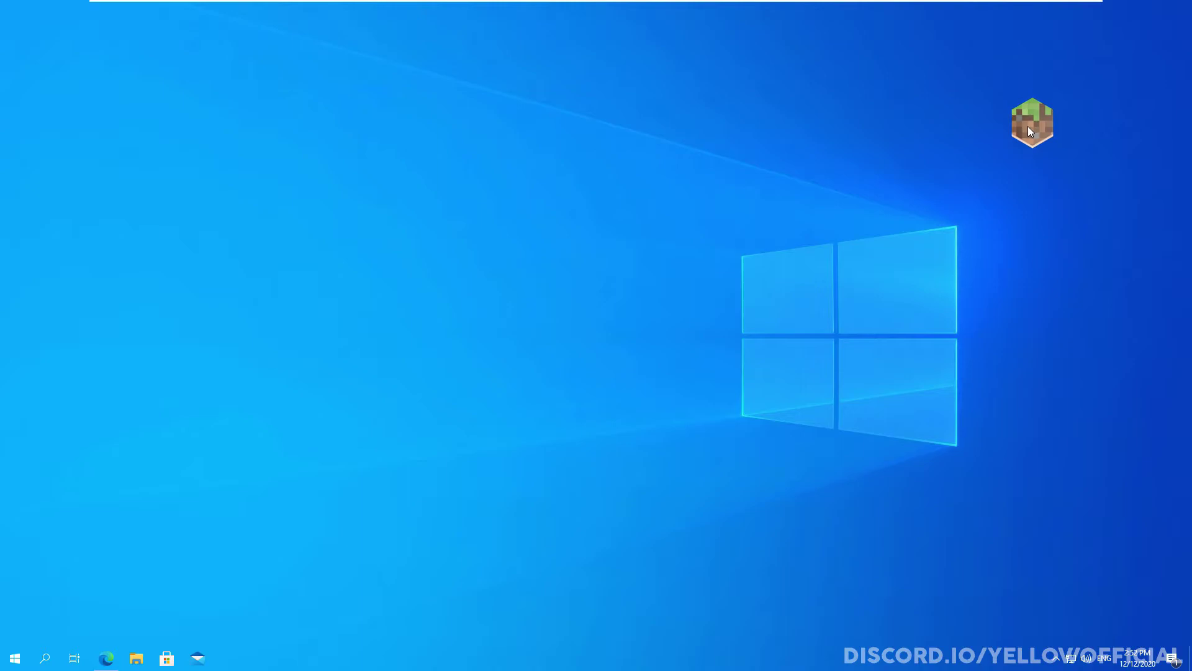
- Load the Honeycomb steam.ini skin and place the Steam hexagon snugly beside the Minecraft icon
click(1055, 658)
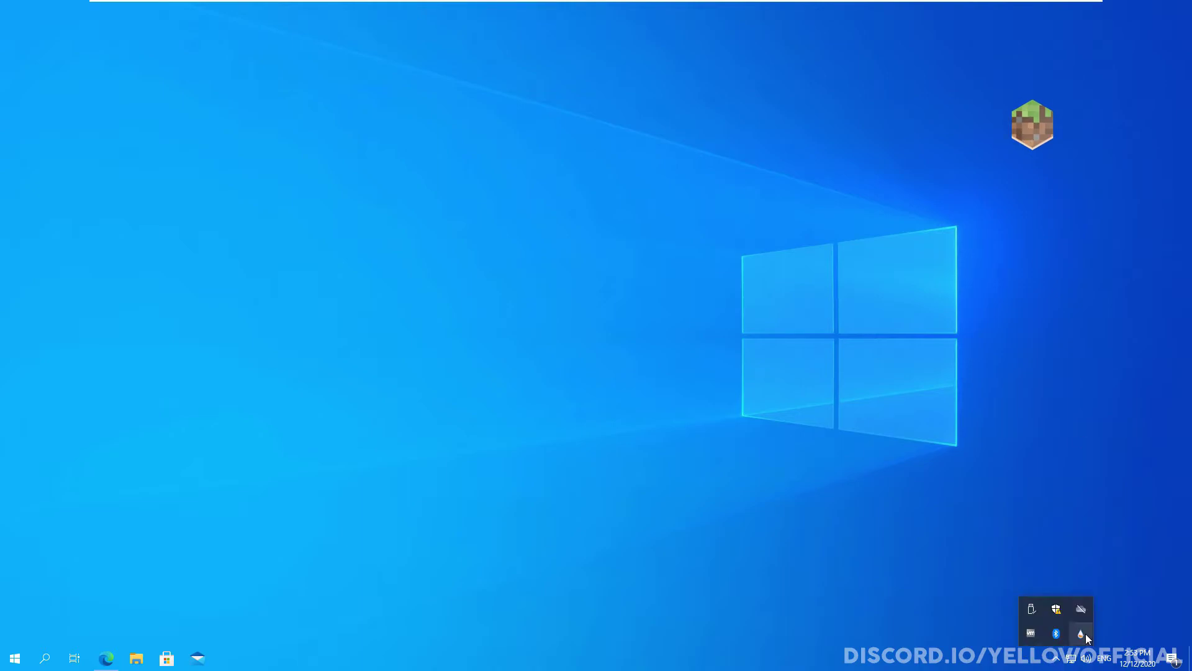
right_click(1086, 633)
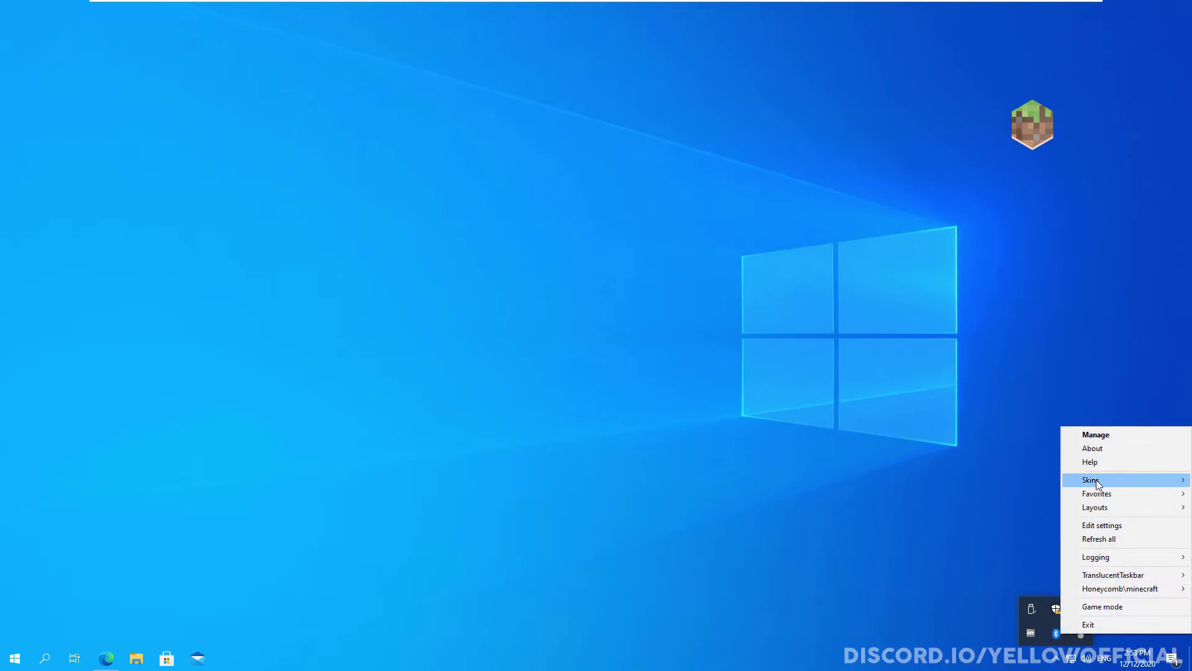
mouse_move(1098, 484)
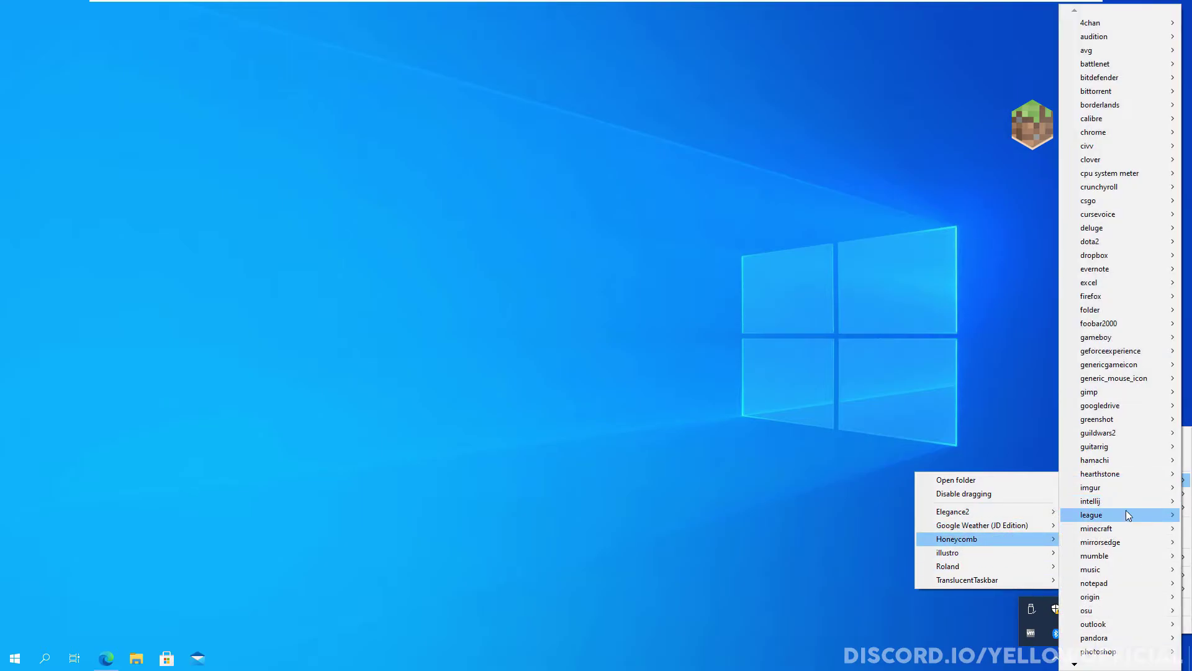
mouse_move(1077, 665)
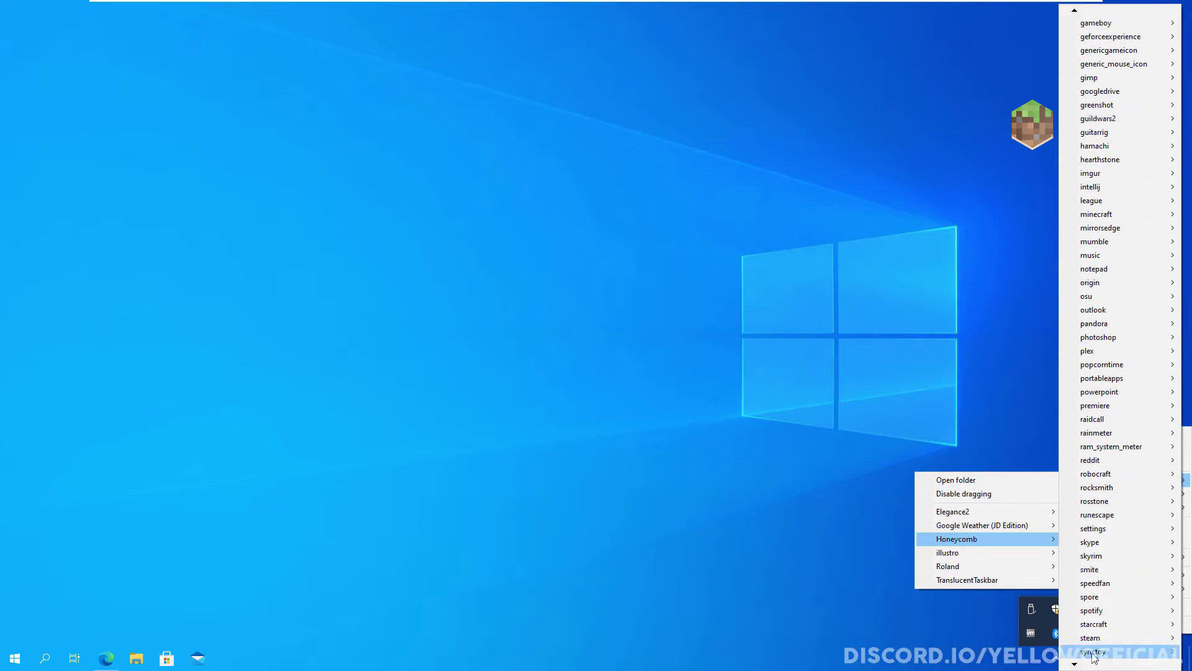
mouse_move(1093, 638)
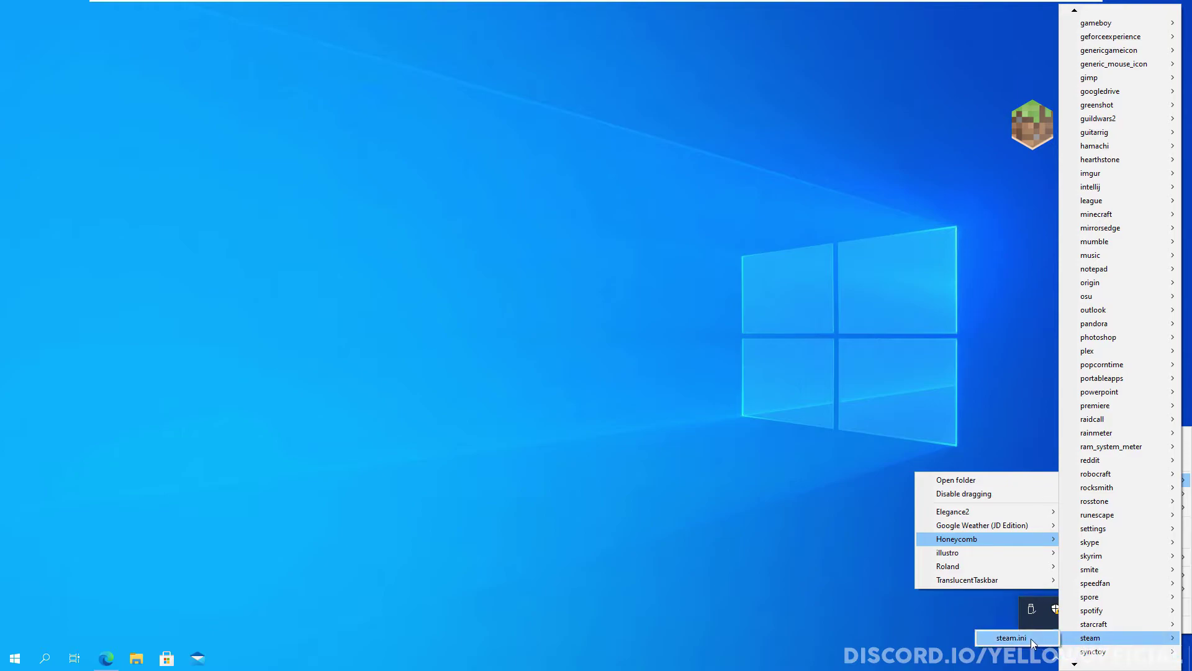
click(1030, 638)
drag(15, 52, 1078, 126)
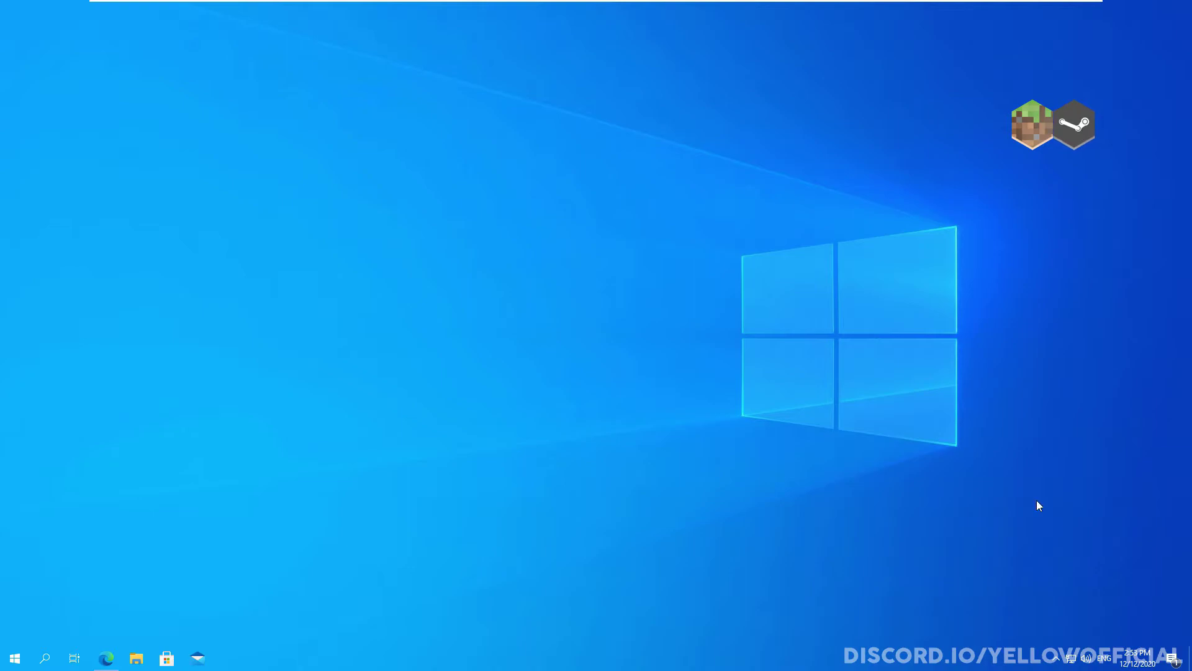
click(1055, 658)
- Load Elegance2 Clock_hori1.ini and position the large 1453 clock near the screen centre
right_click(1081, 634)
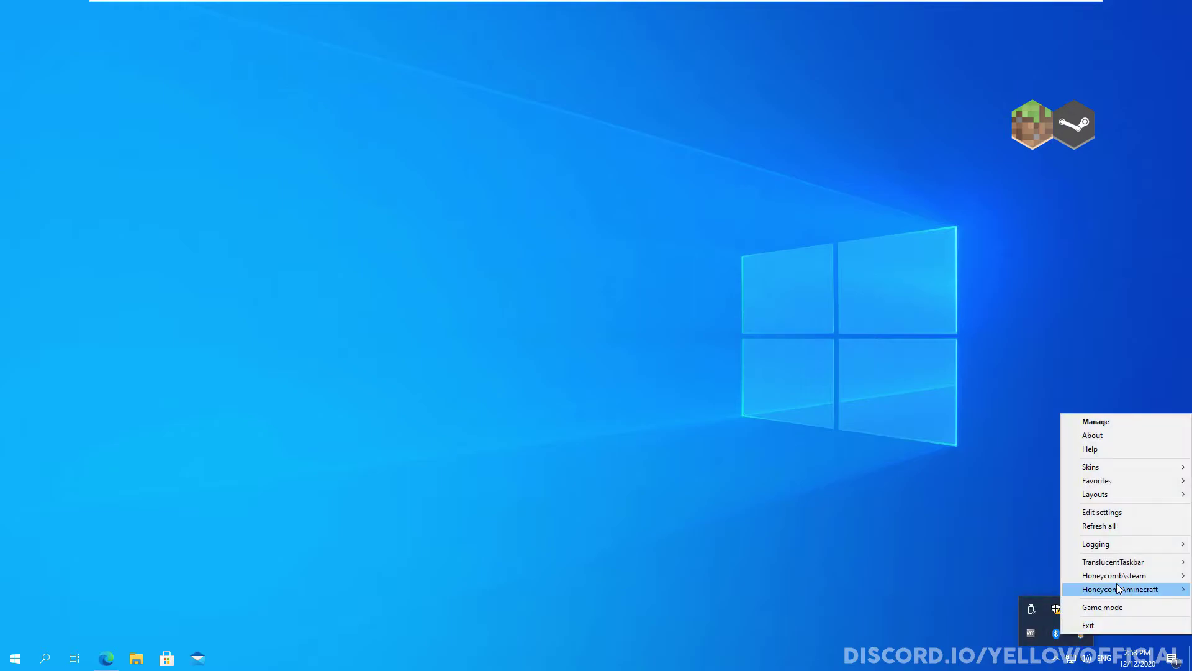
mouse_move(1114, 584)
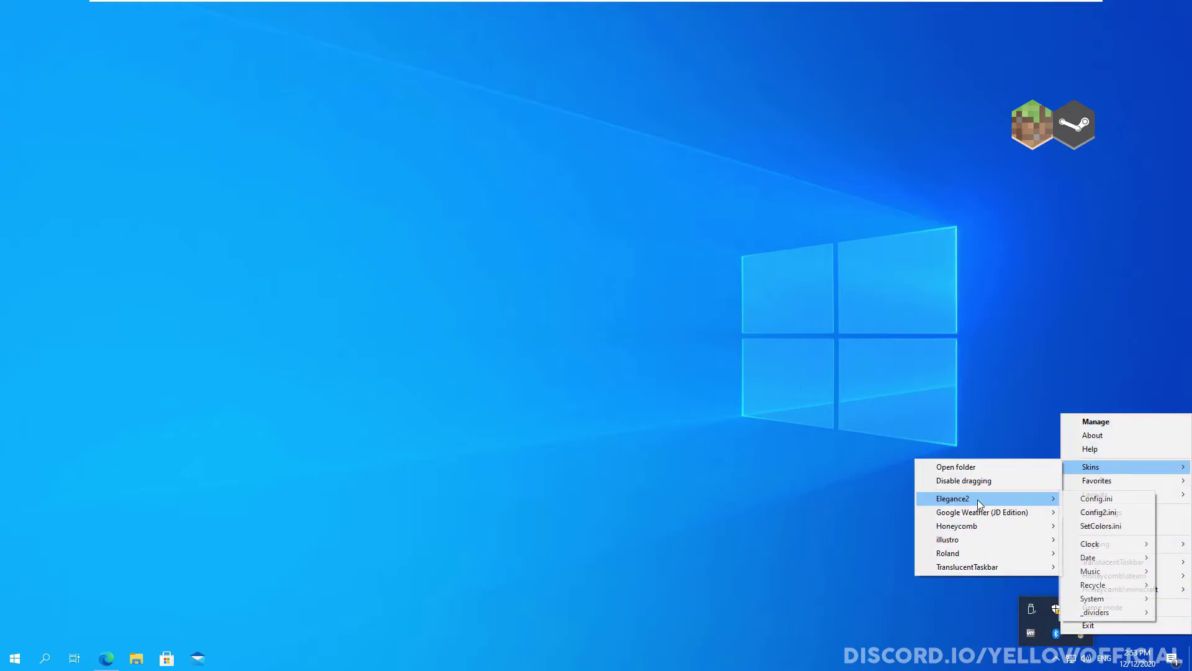
mouse_move(980, 502)
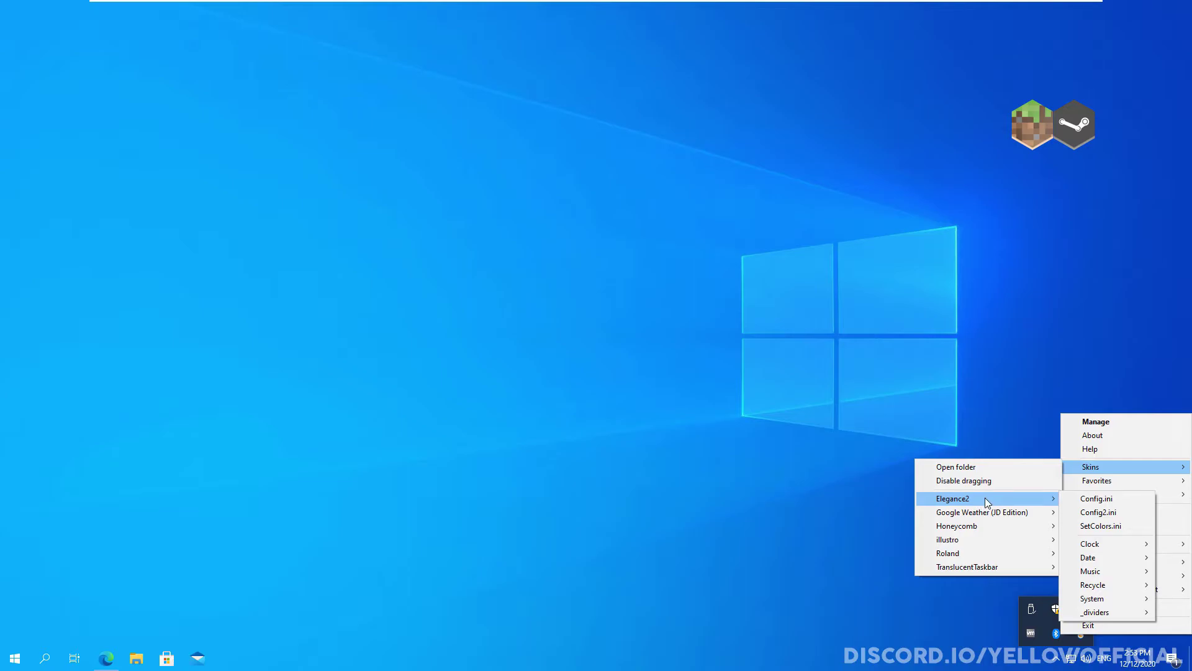
mouse_move(1088, 544)
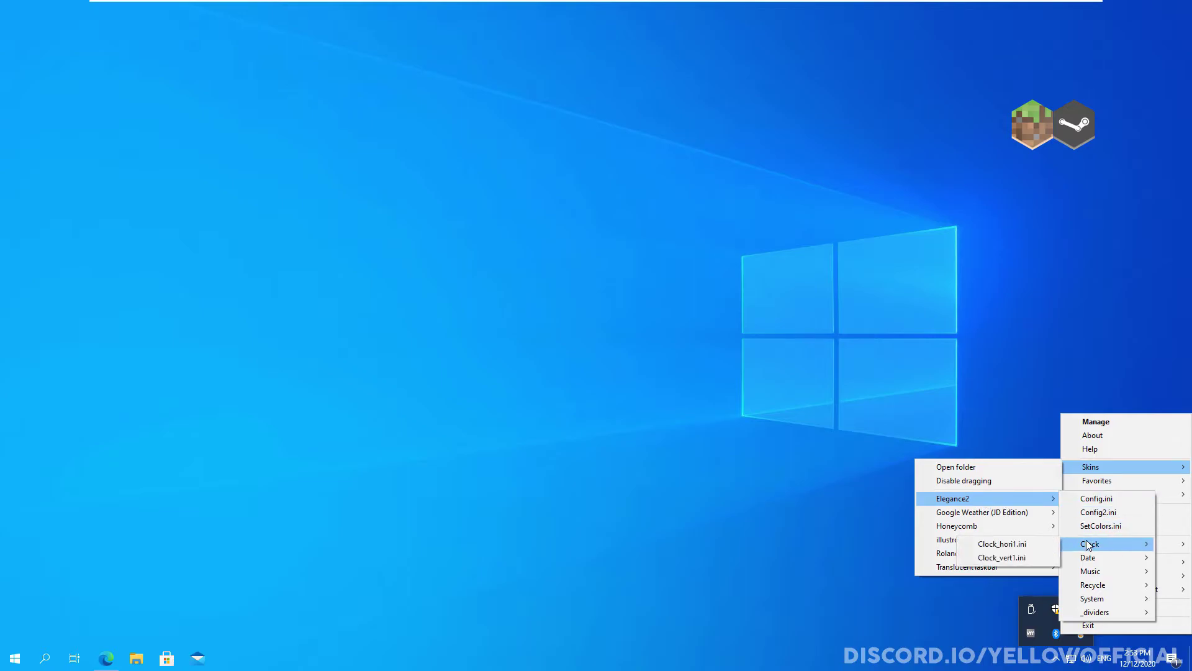
click(1045, 546)
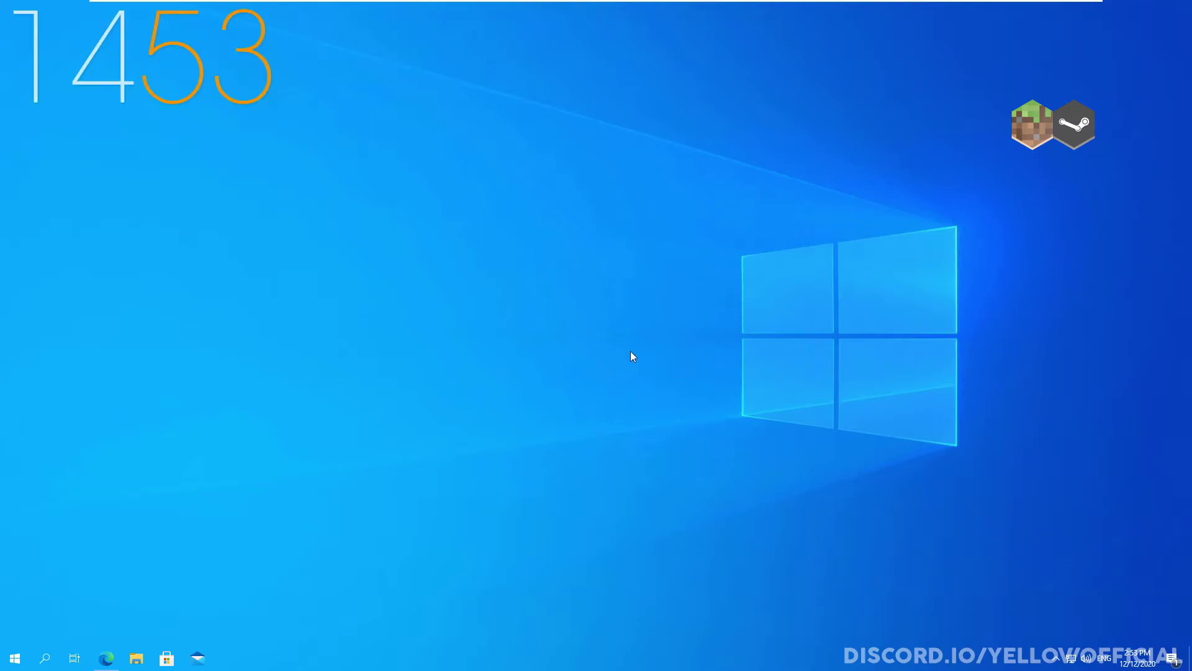
drag(80, 31, 584, 256)
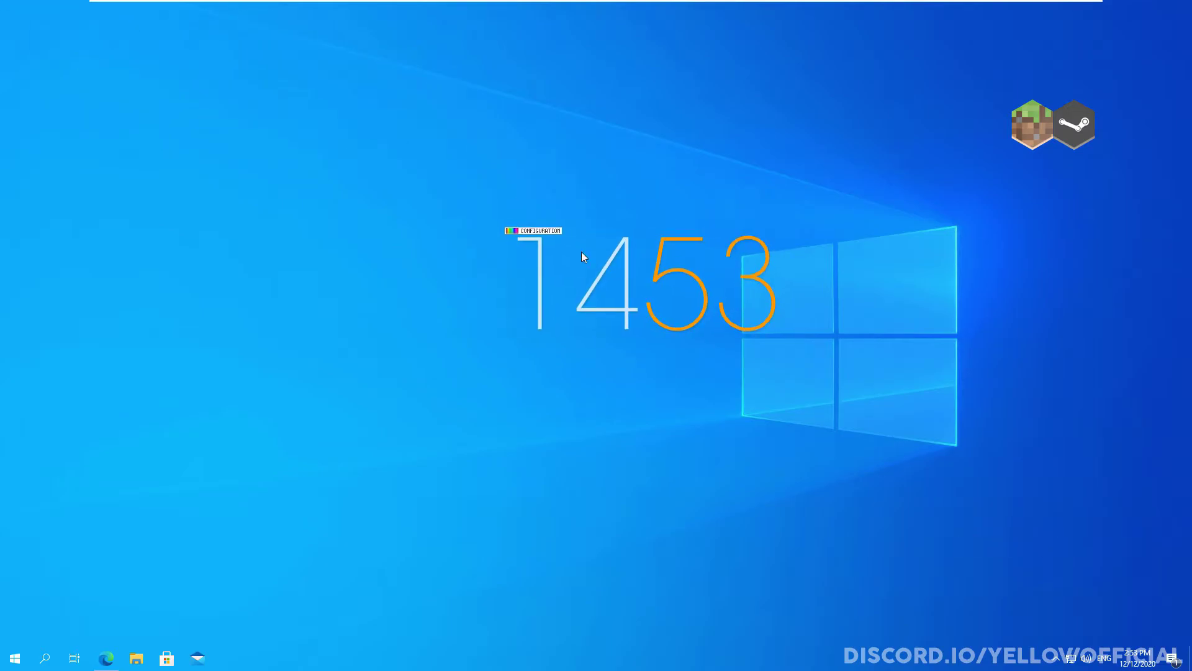
click(526, 231)
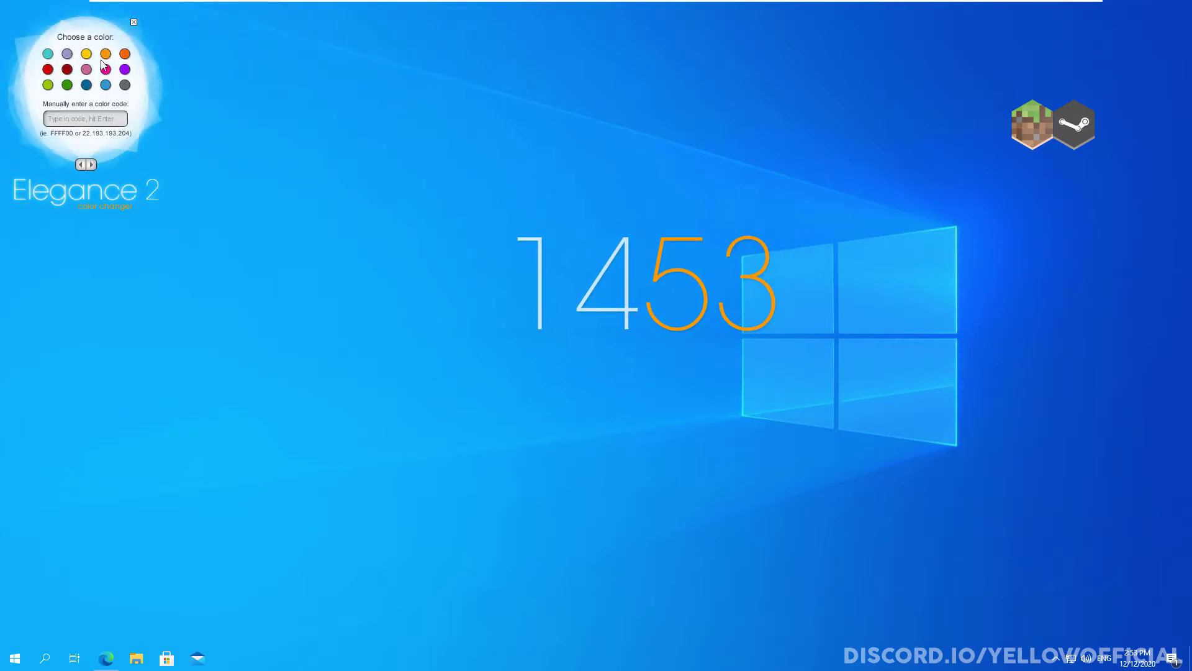
click(133, 22)
drag(668, 266, 643, 255)
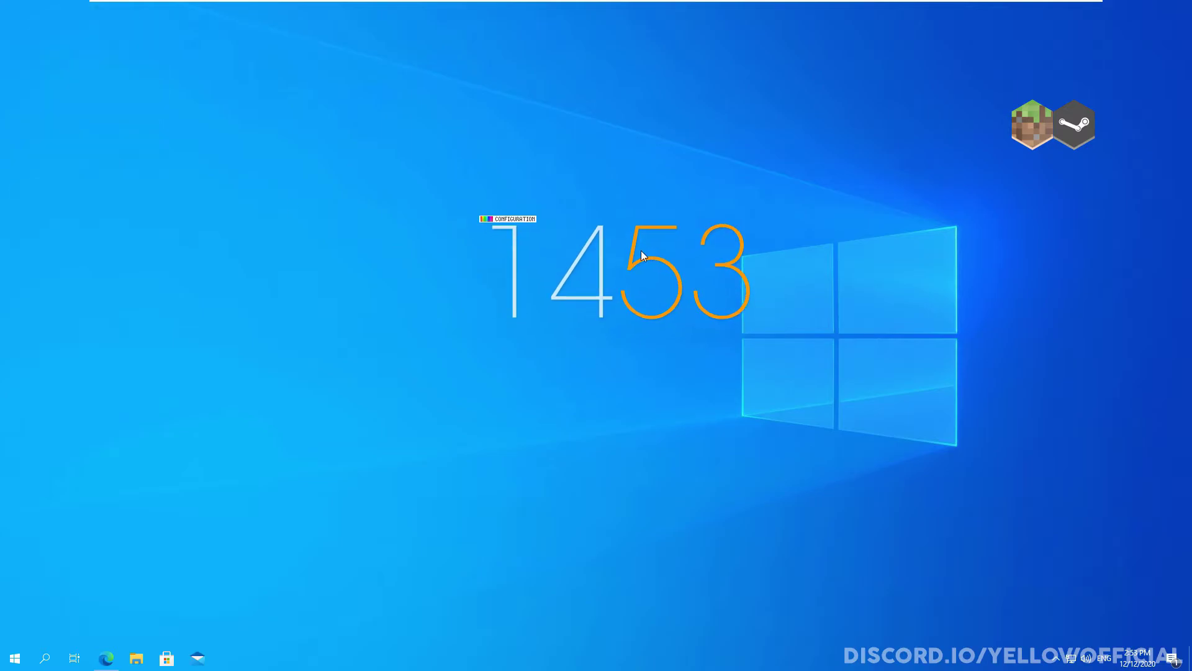
- Load the Elegance2 Date skin and place 'saturday | dec 12 2020' directly under the clock
click(1055, 657)
right_click(1080, 634)
mouse_move(1112, 454)
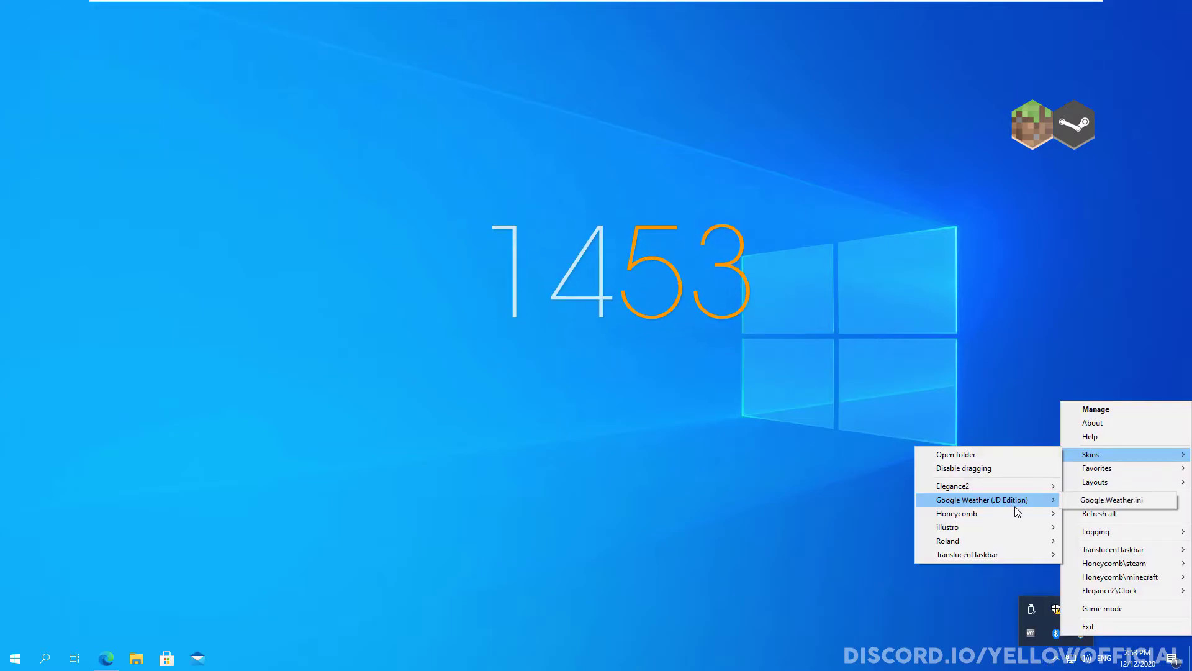
mouse_move(1007, 485)
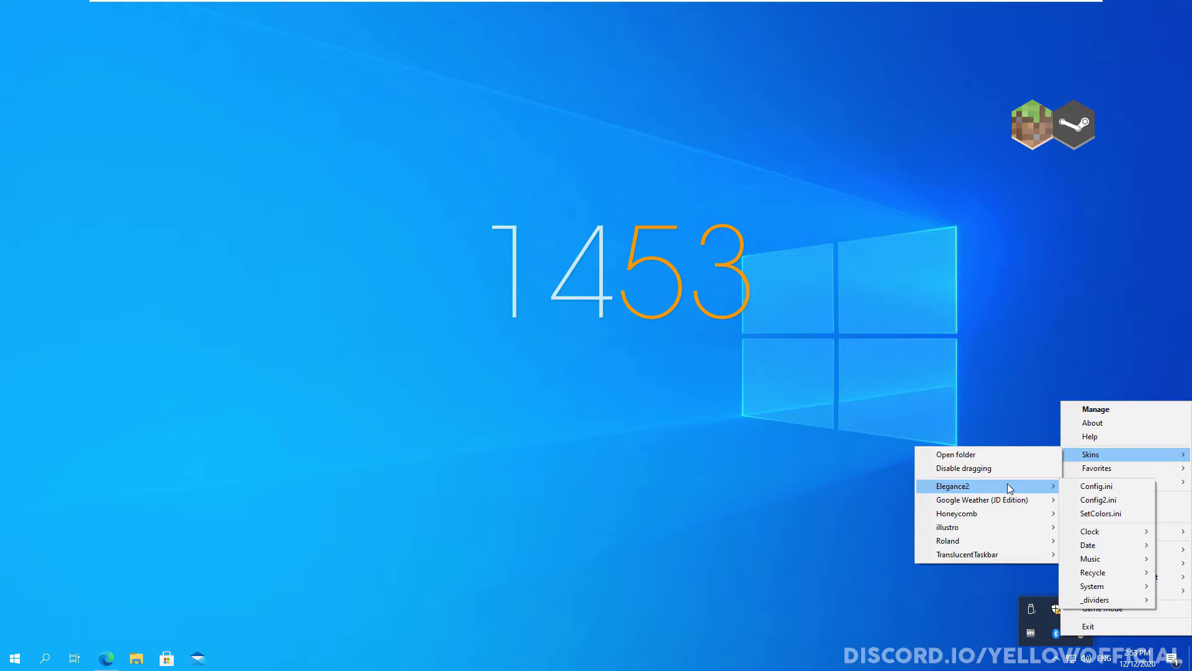
mouse_move(1093, 572)
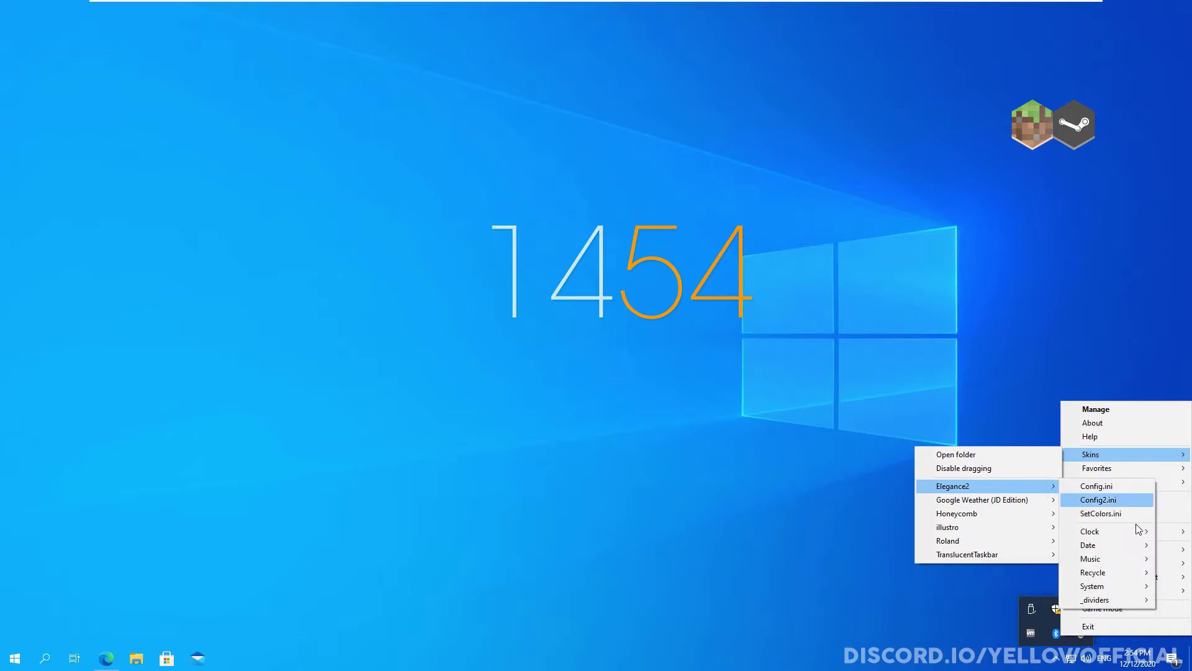
mouse_move(1118, 545)
click(1019, 548)
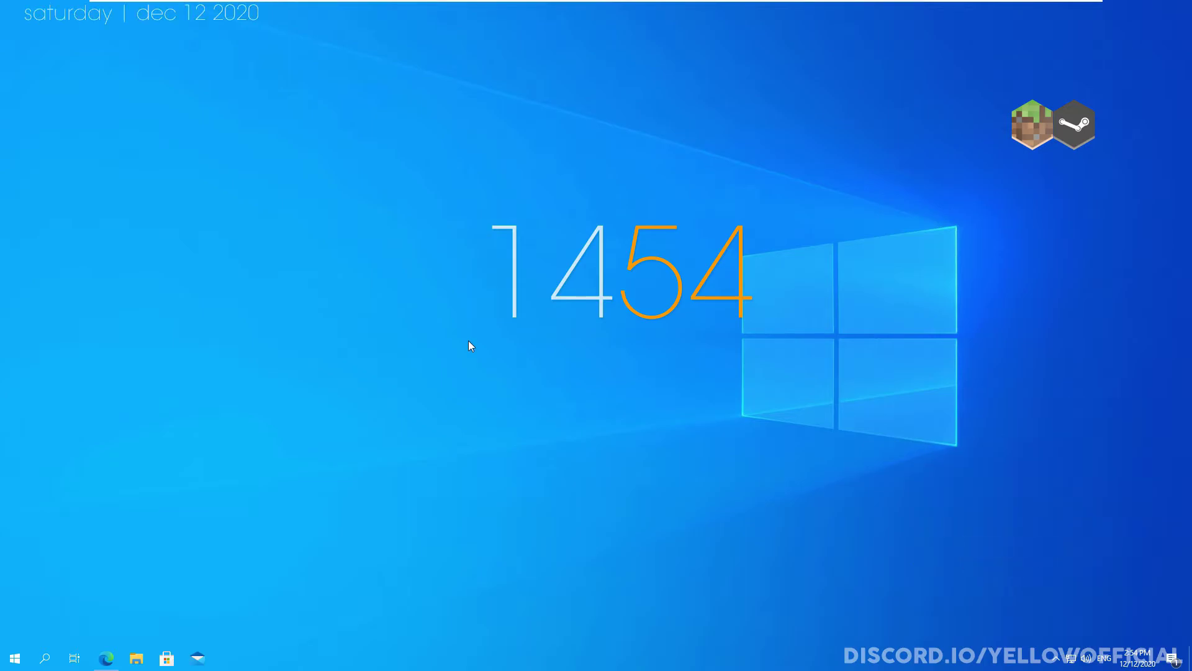
drag(101, 17, 579, 343)
- Load the Elegance2 System CPU meter skin
click(1056, 658)
right_click(1081, 633)
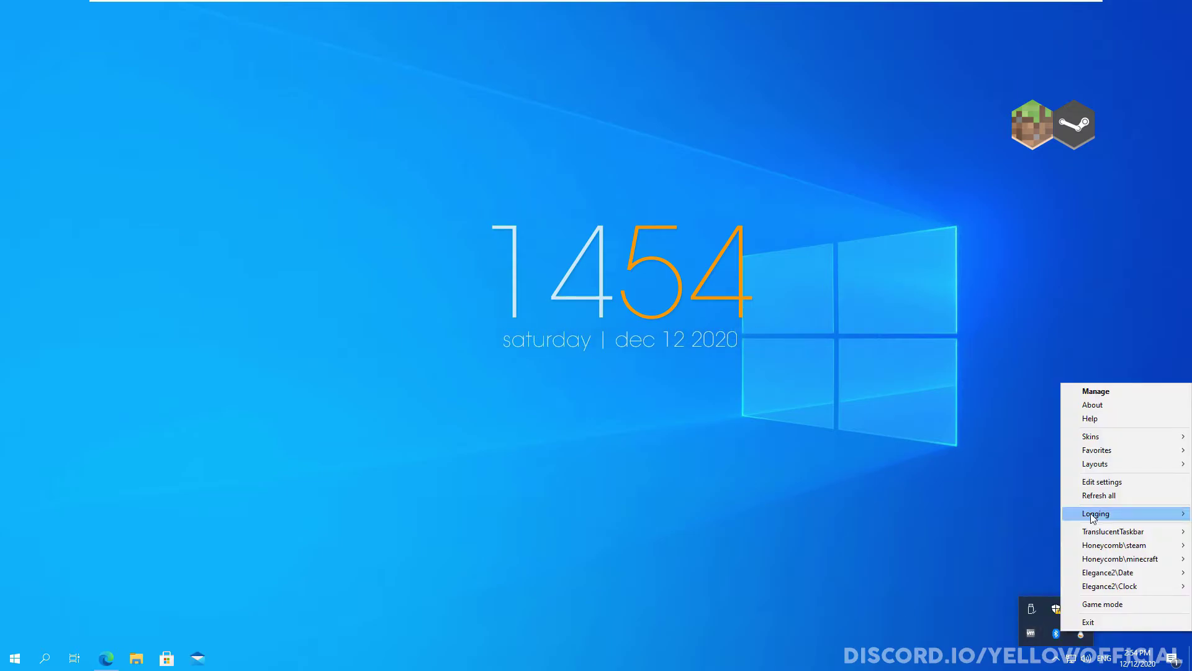
mouse_move(1093, 518)
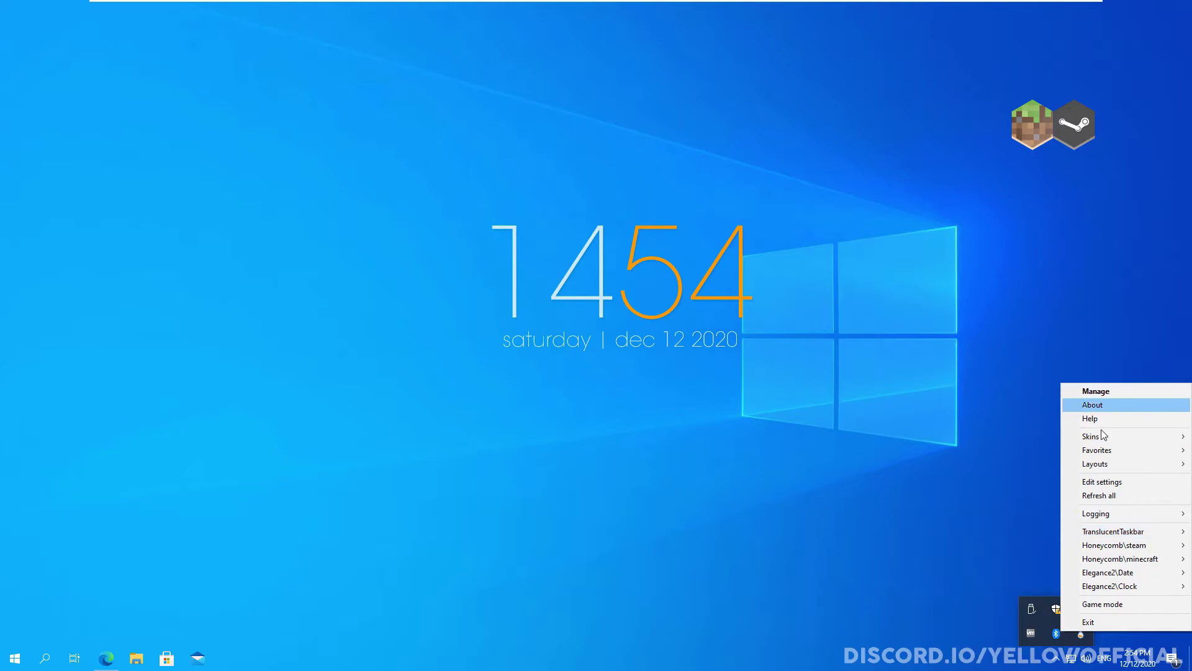
mouse_move(980, 471)
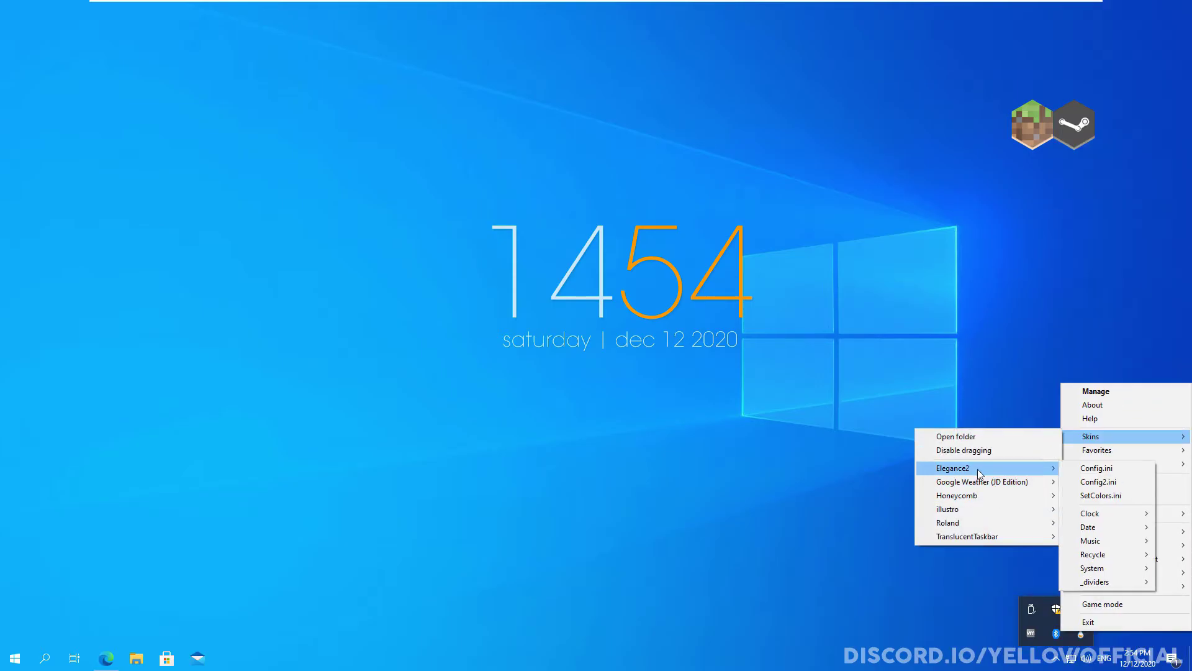
mouse_move(1093, 568)
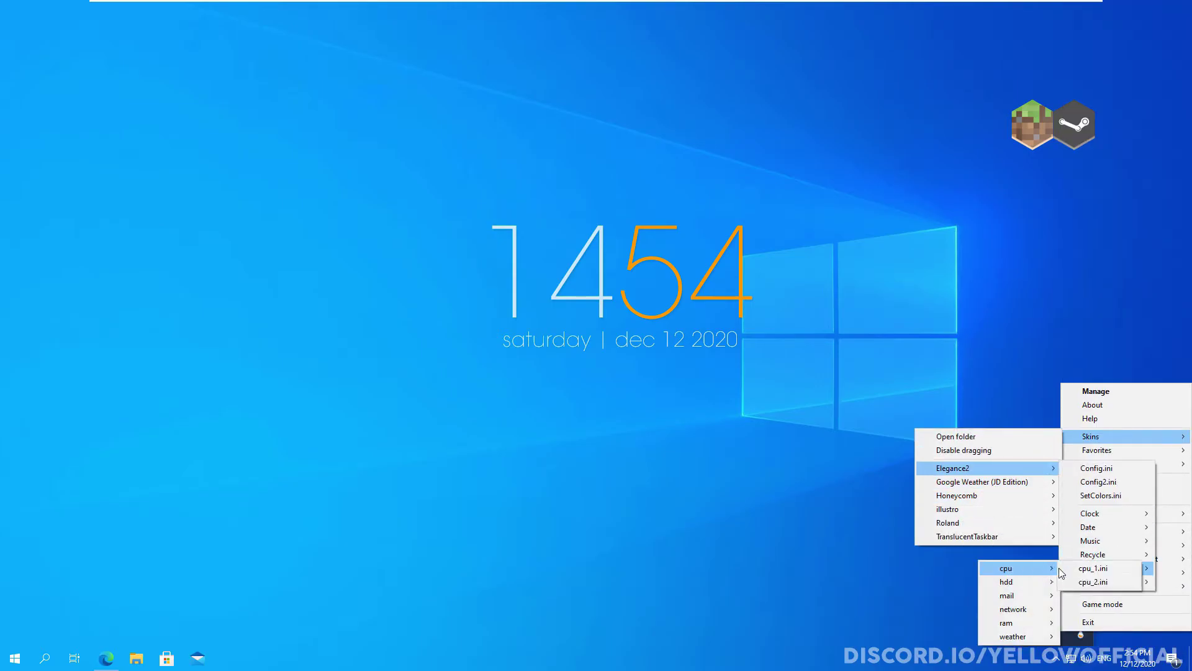
click(1084, 569)
- Load the Elegance2 System RAM meter skin
click(1056, 658)
right_click(1081, 633)
mouse_move(1102, 420)
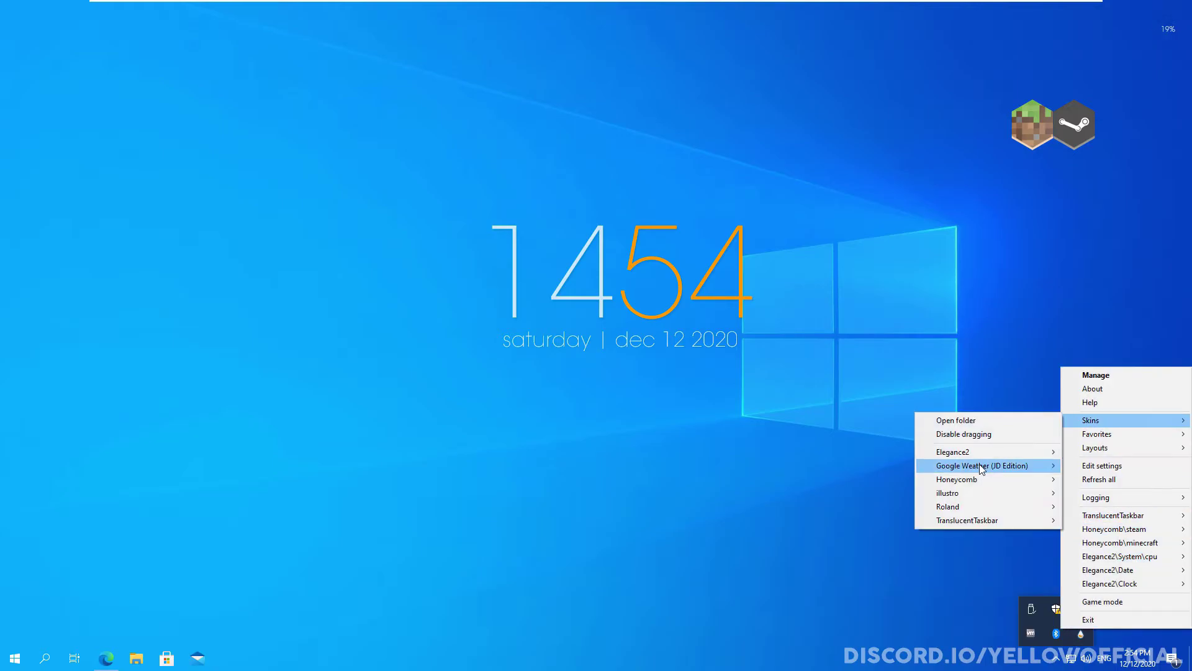
mouse_move(968, 452)
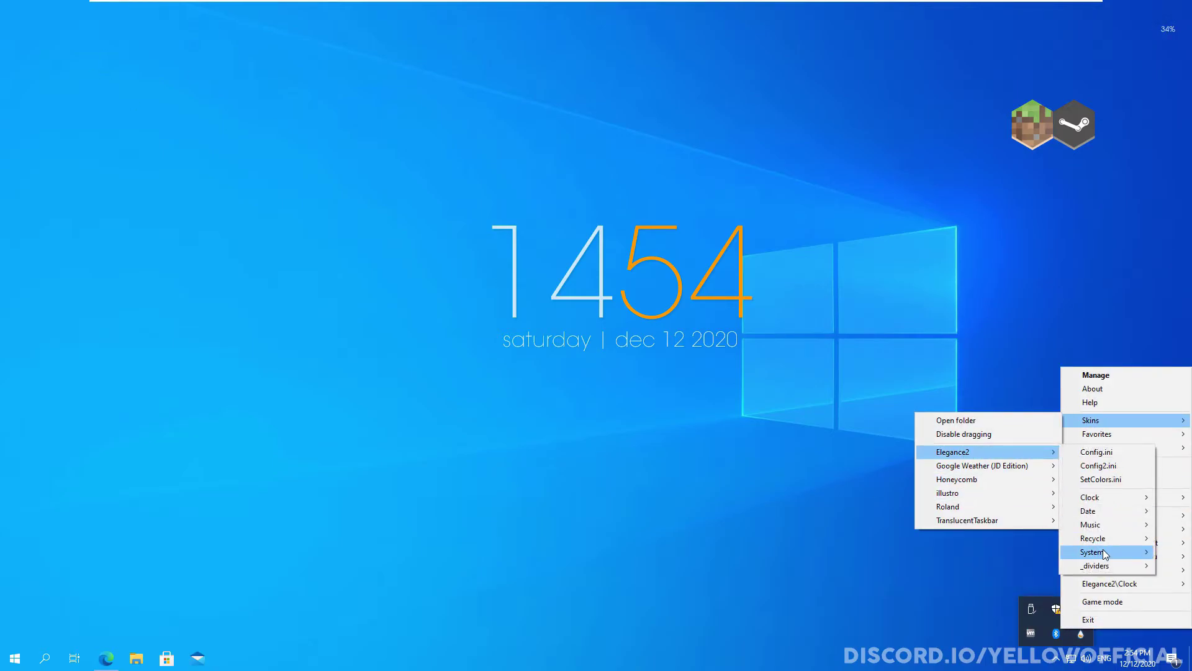
mouse_move(1106, 554)
mouse_move(1025, 619)
click(1093, 620)
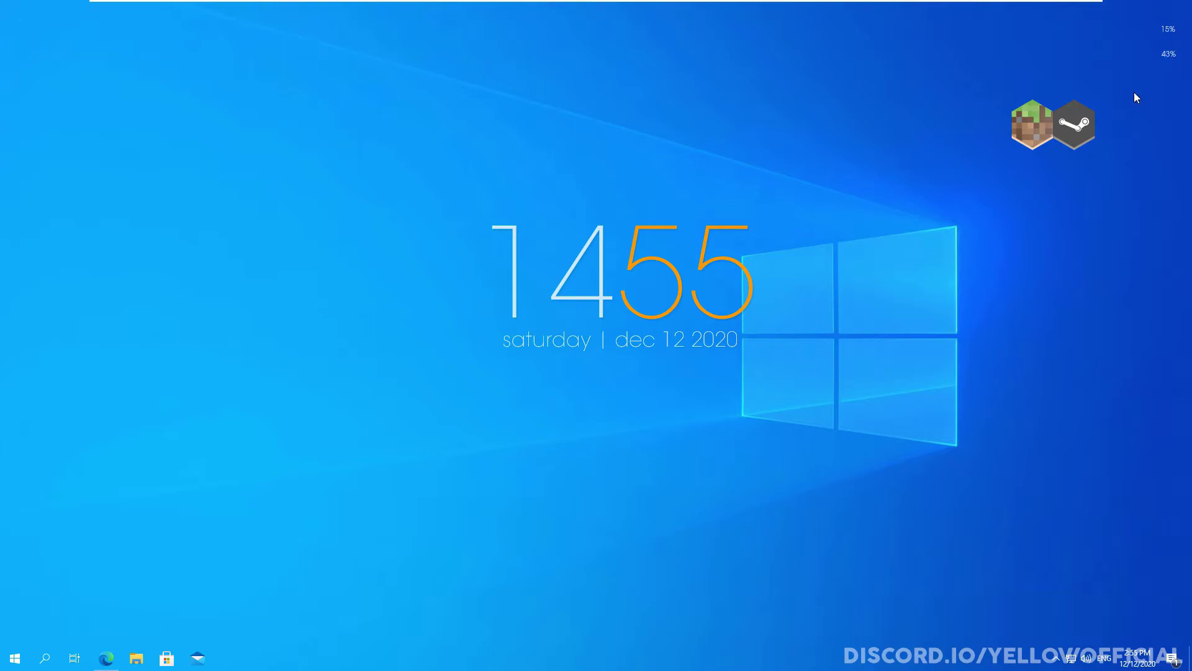
- Load the Elegance2 network download meter skin
click(1055, 658)
right_click(1081, 633)
mouse_move(1112, 411)
mouse_move(981, 443)
mouse_move(1099, 543)
mouse_move(1018, 584)
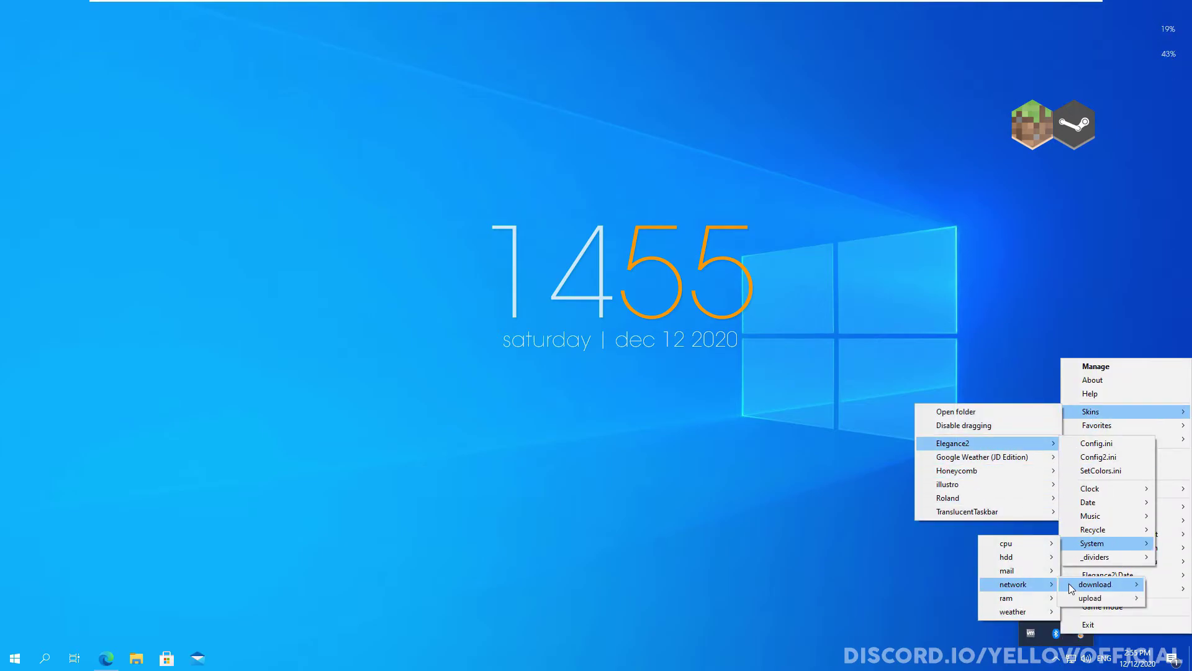
mouse_move(1071, 588)
click(1019, 587)
- Load the Elegance2 netup_1.ini network upload meter skin
click(1056, 657)
right_click(1080, 633)
mouse_move(1041, 401)
mouse_move(903, 433)
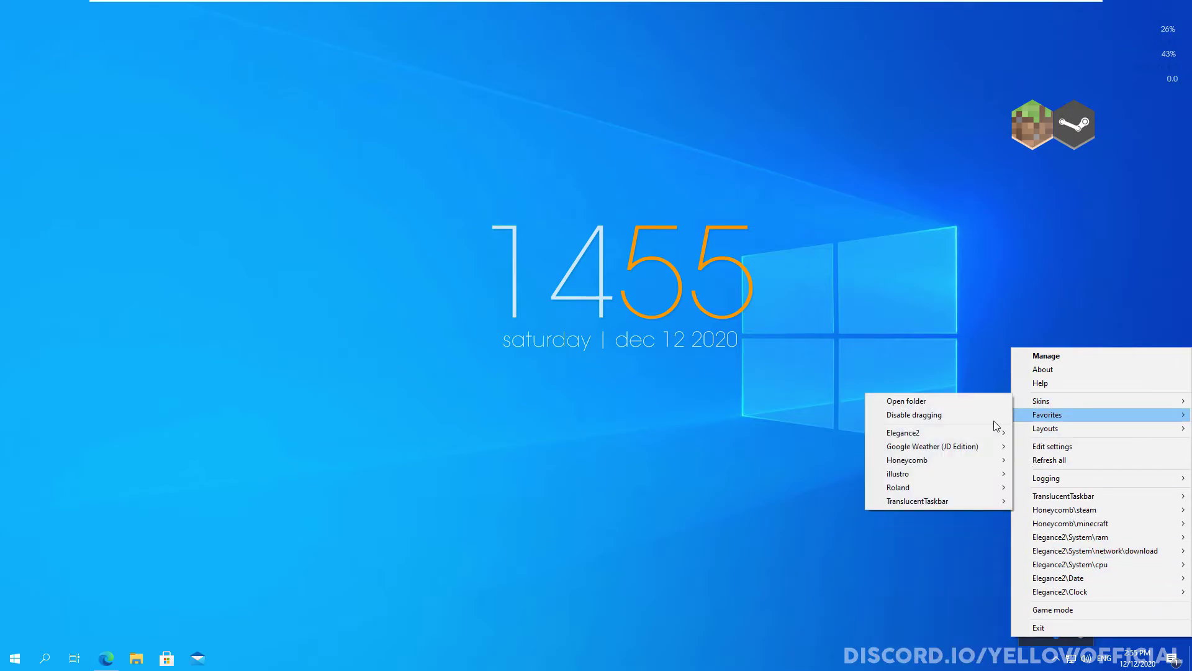
mouse_move(1043, 533)
mouse_move(1136, 574)
mouse_move(1056, 587)
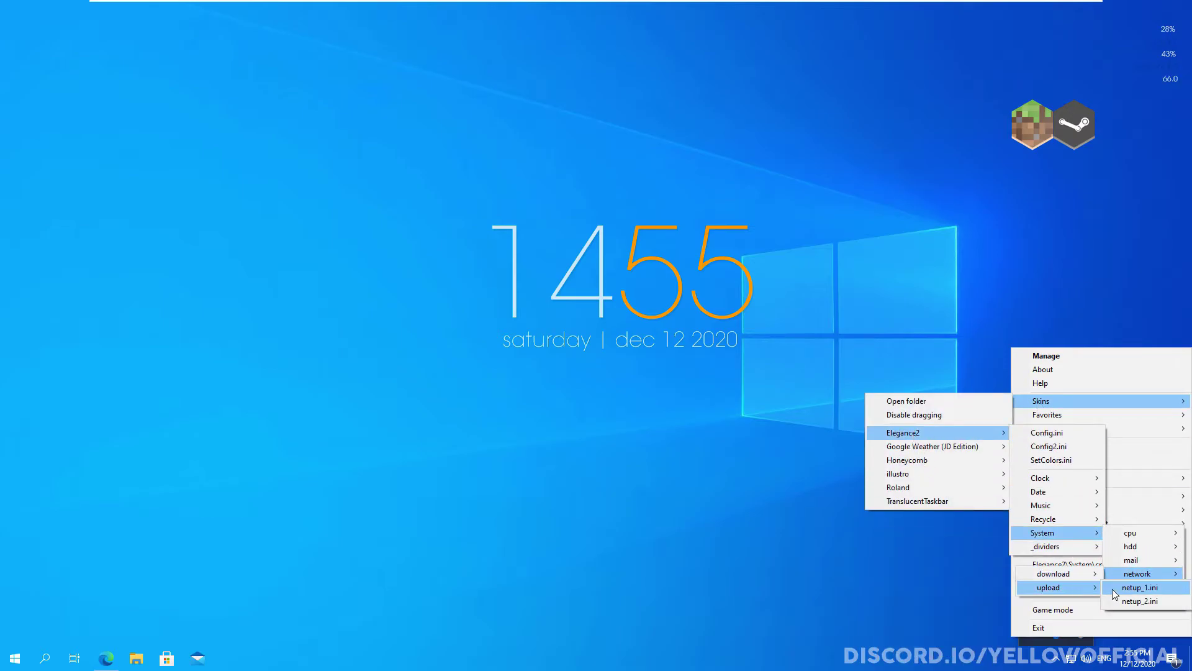
click(1114, 593)
click(1056, 657)
right_click(1068, 628)
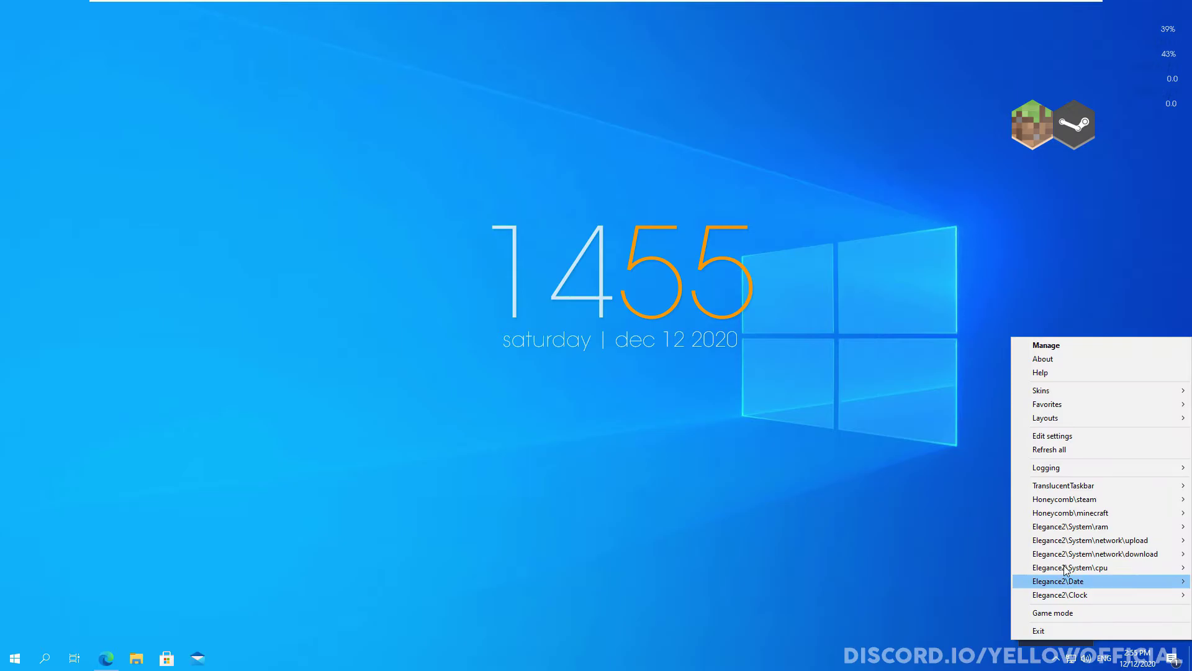
- Load Google Weather (JD Edition) Google Weather.ini and drag the widget to the top of the screen
mouse_move(1043, 390)
mouse_move(954, 442)
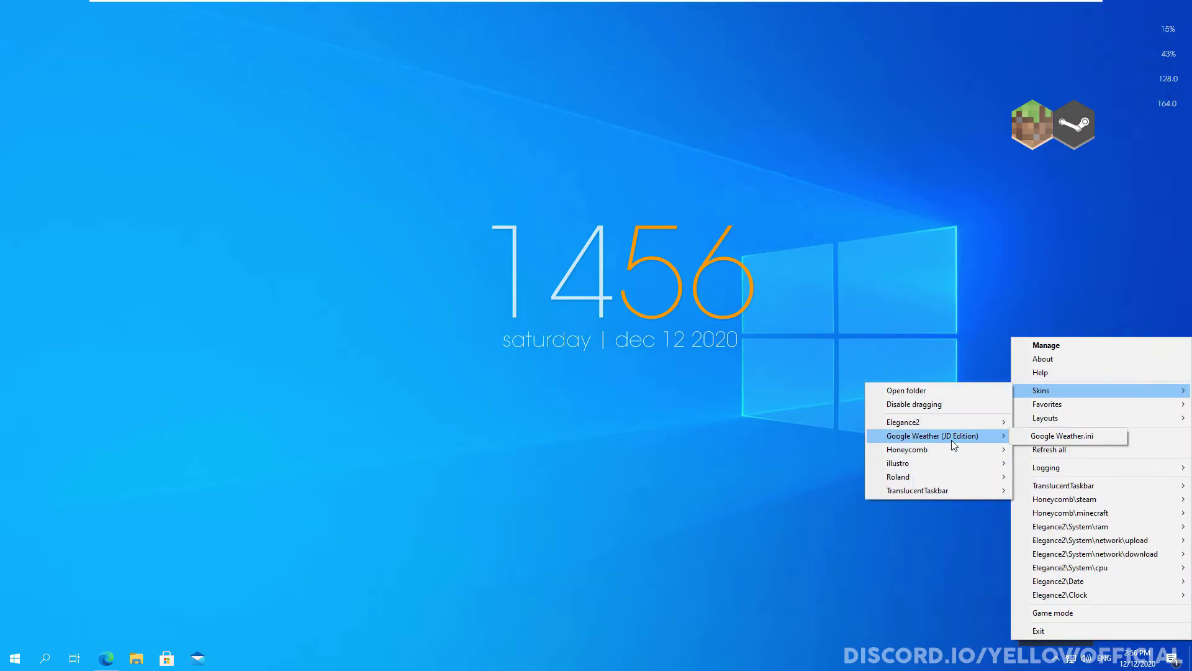
click(1062, 436)
drag(50, 16, 957, 32)
- Open the weather skin's settings file, close it, and dismiss the Rainmeter menu
click(1056, 658)
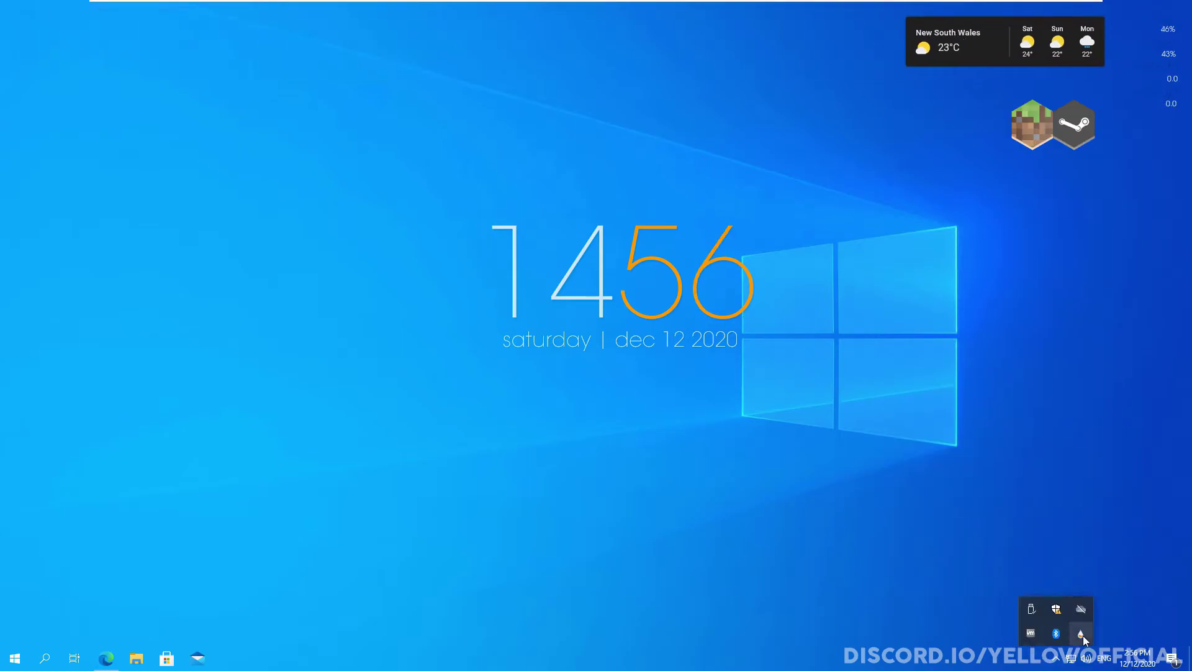
right_click(1081, 635)
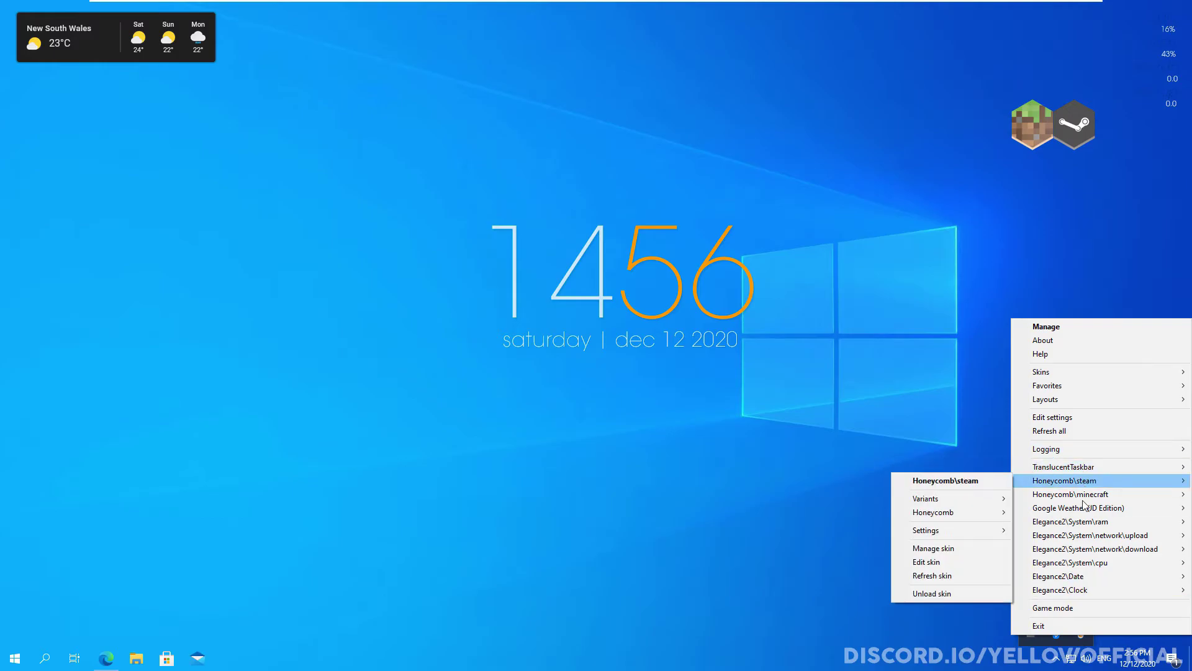
mouse_move(1056, 508)
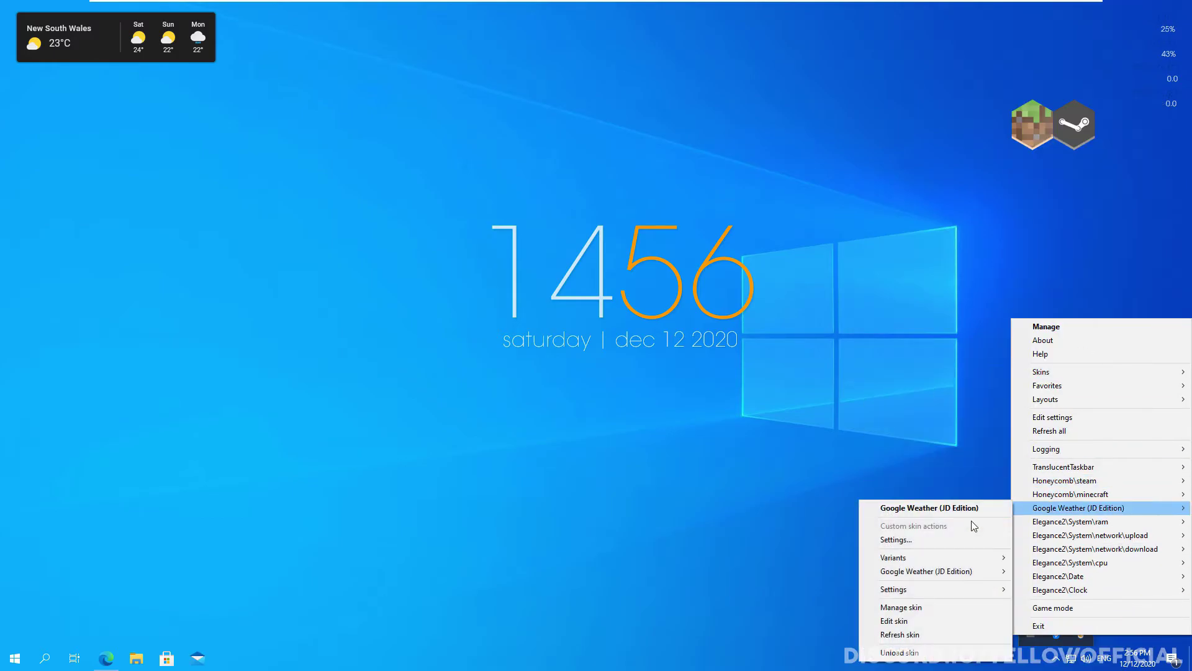
click(974, 538)
key(alt+F4)
right_click(1081, 635)
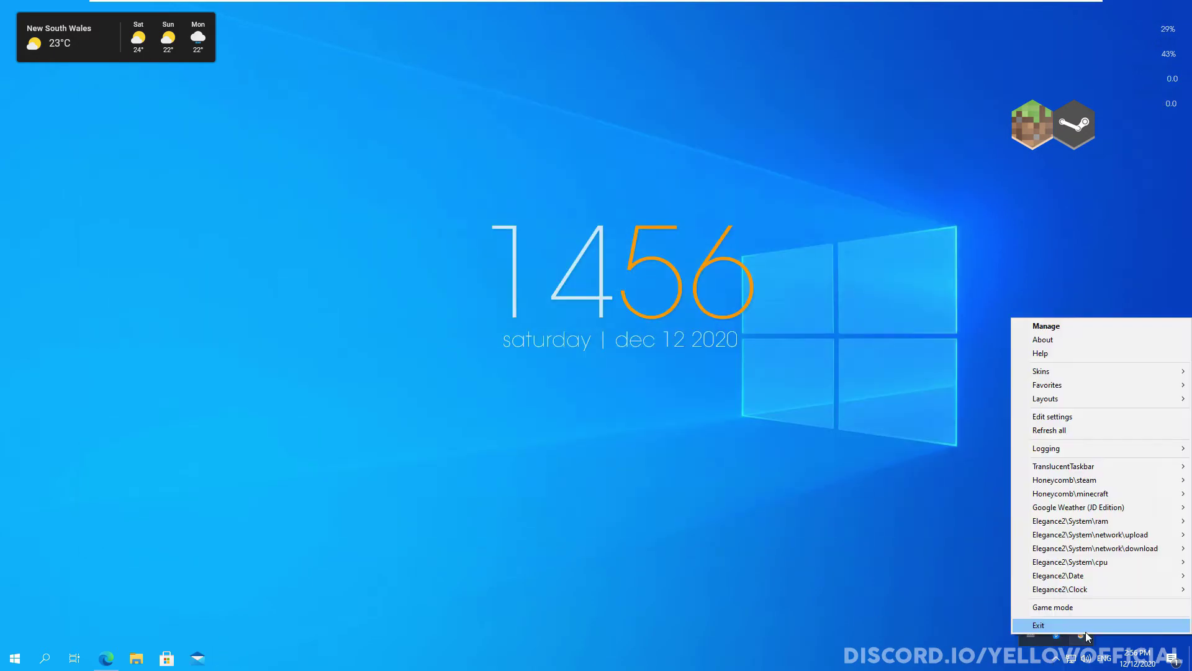
click(1057, 89)
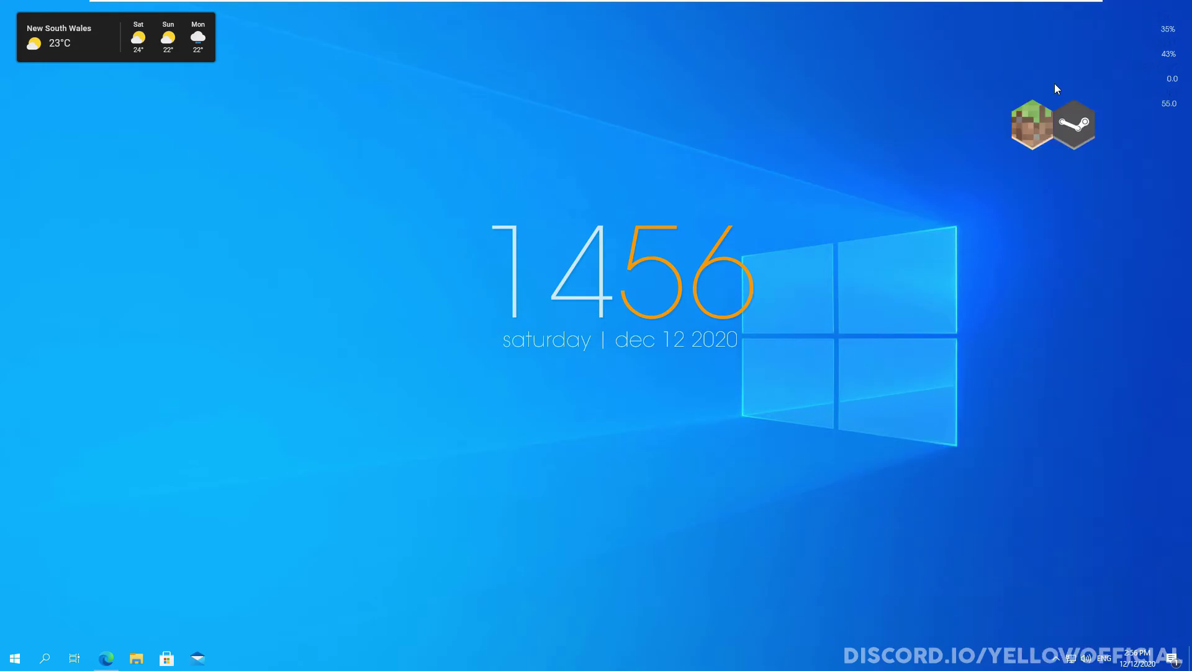
- Load the Chrome and YouTube Honeycomb icon skins
click(1057, 659)
right_click(1081, 635)
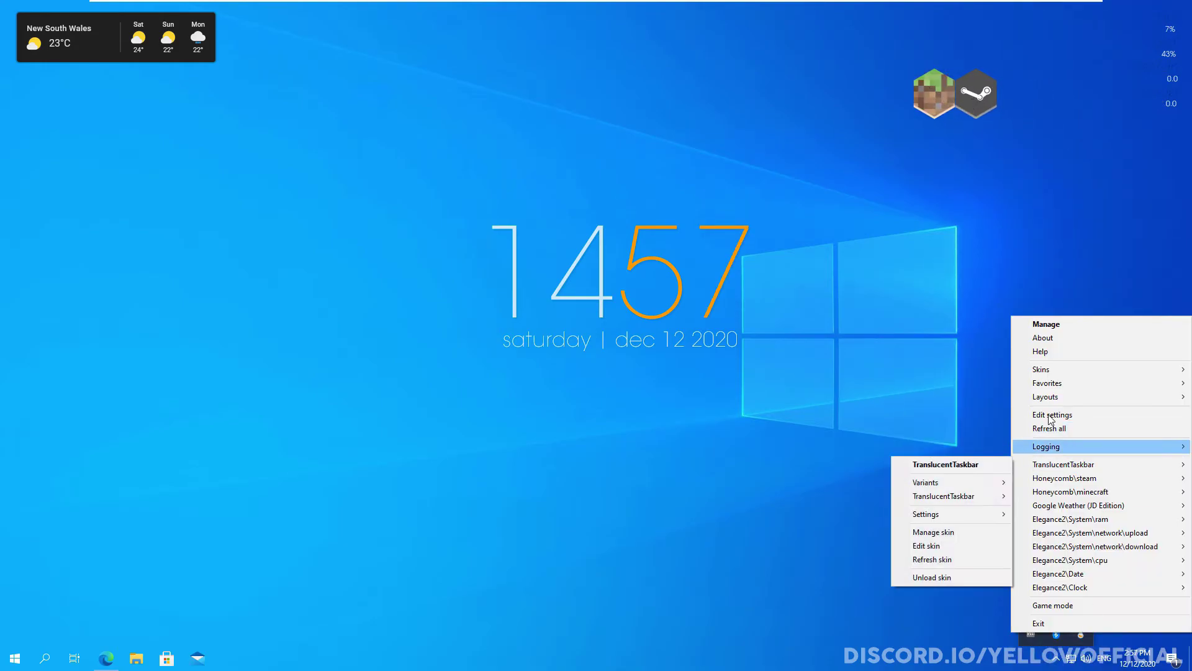
click(1056, 133)
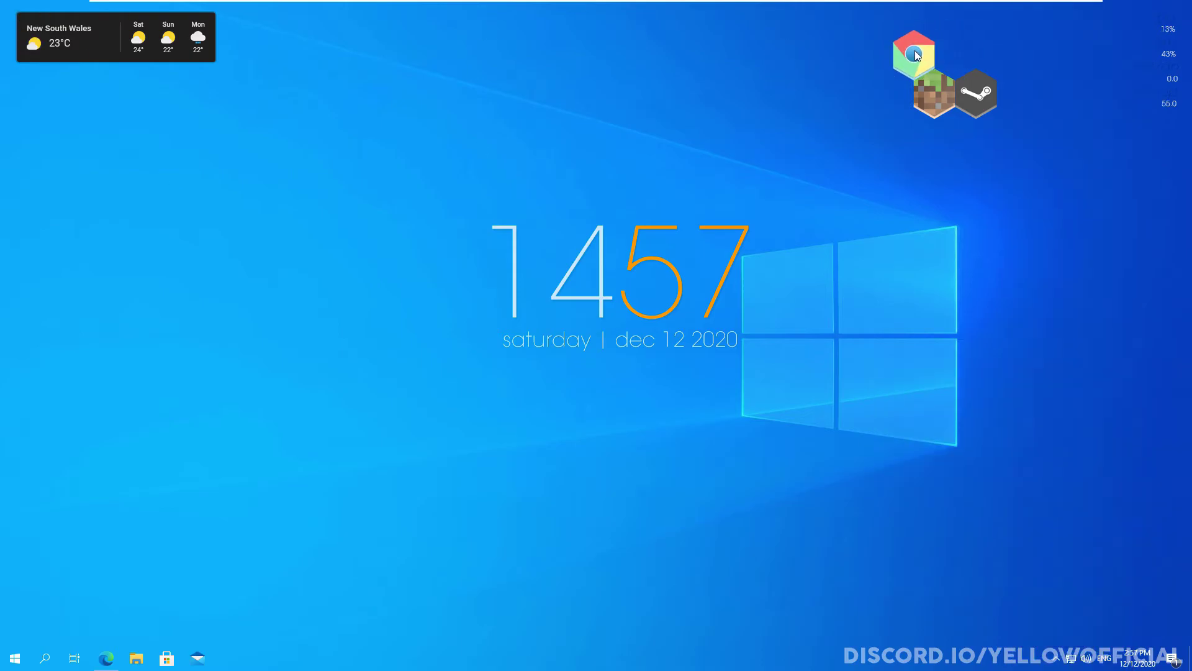
click(1056, 658)
right_click(1081, 635)
mouse_move(1161, 362)
mouse_move(907, 421)
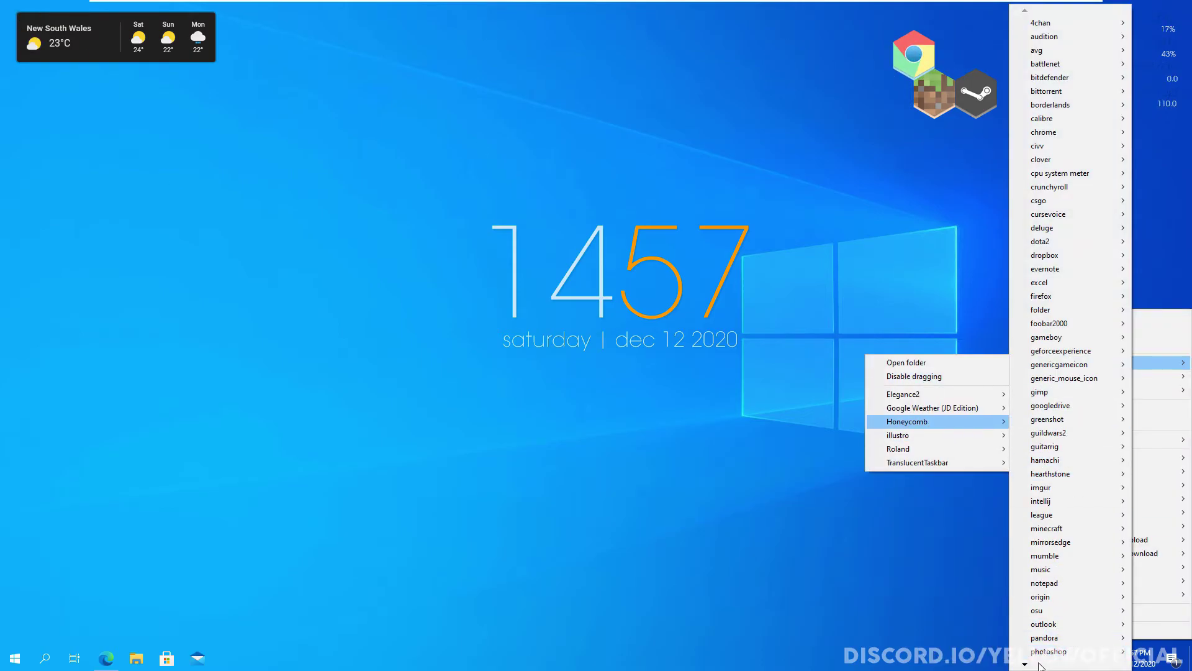
mouse_move(1039, 666)
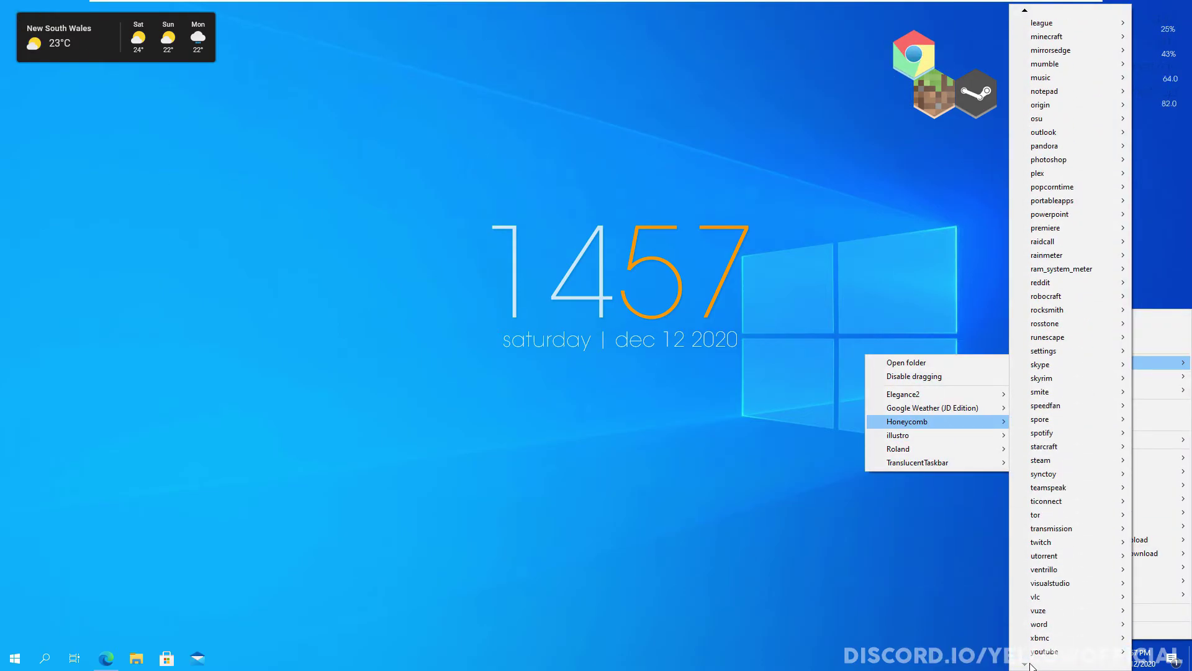
click(956, 652)
- Load the Reddit Honeycomb icon skin
click(1056, 659)
right_click(1081, 634)
mouse_move(1051, 351)
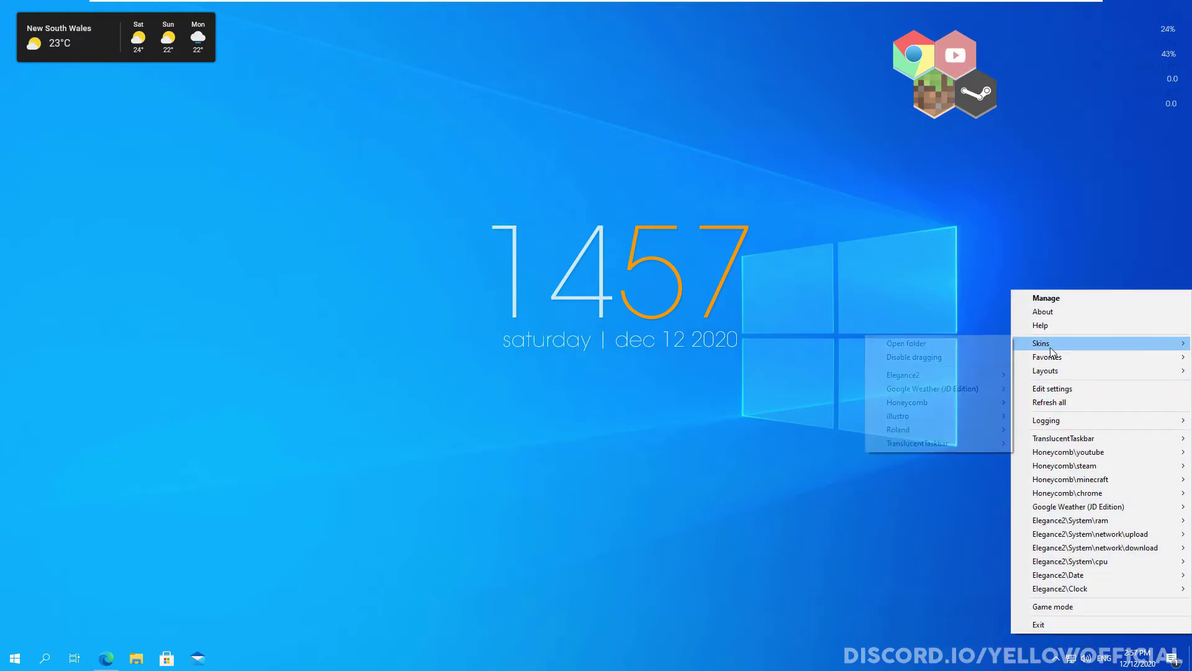
mouse_move(907, 402)
mouse_move(1039, 664)
mouse_move(1054, 545)
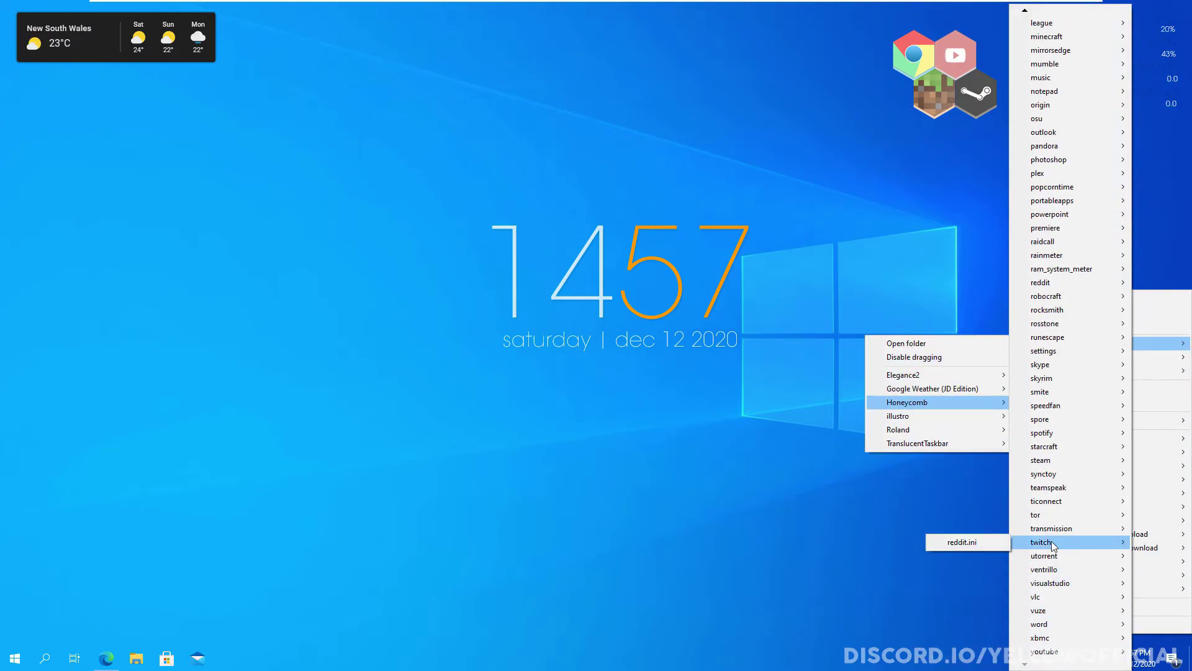
click(966, 269)
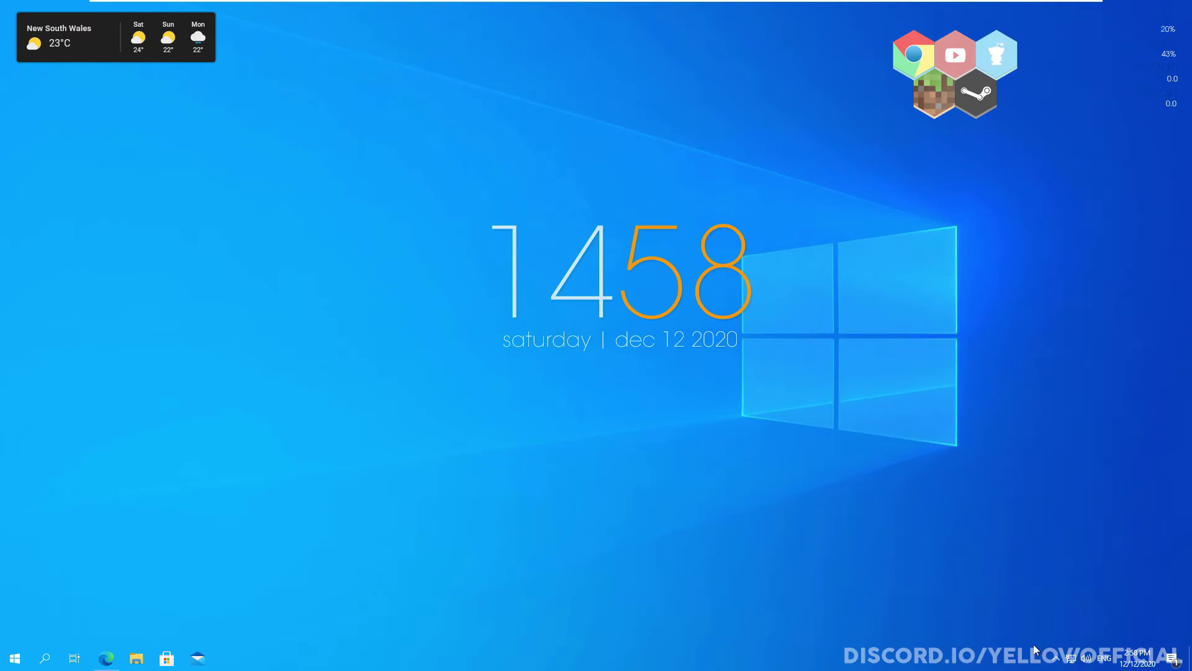
- Load the Photoshop and Twitch Honeycomb icon skins
click(1056, 658)
right_click(1081, 634)
mouse_move(1087, 330)
mouse_move(907, 389)
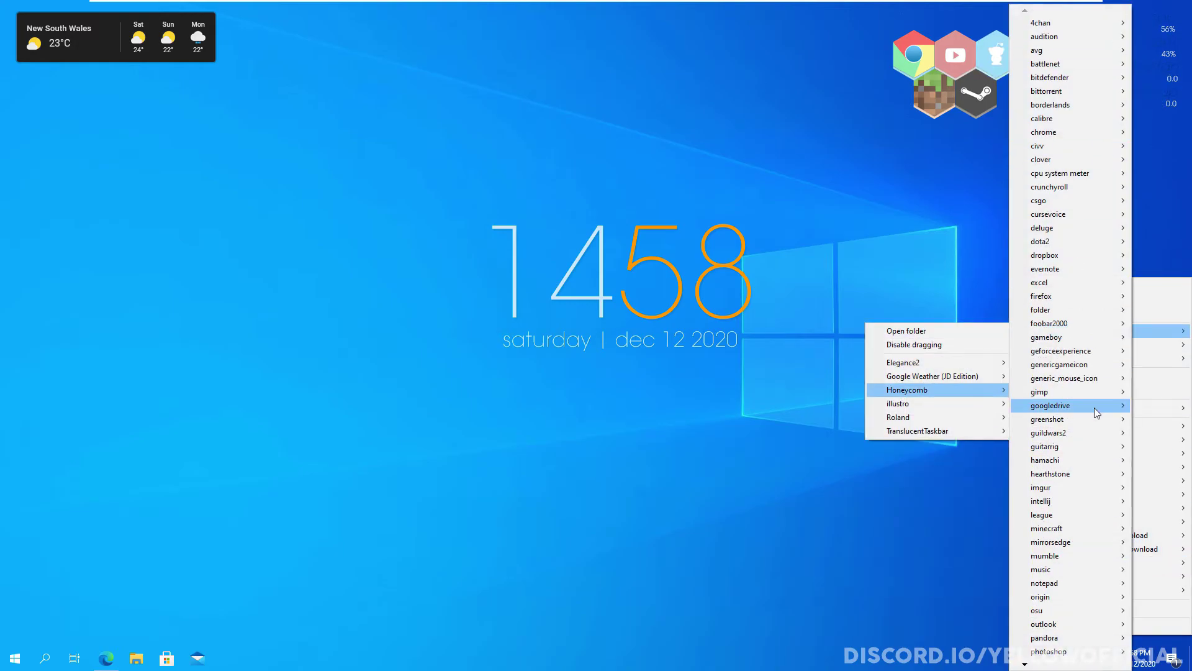
click(1161, 646)
right_click(1082, 634)
mouse_move(1016, 319)
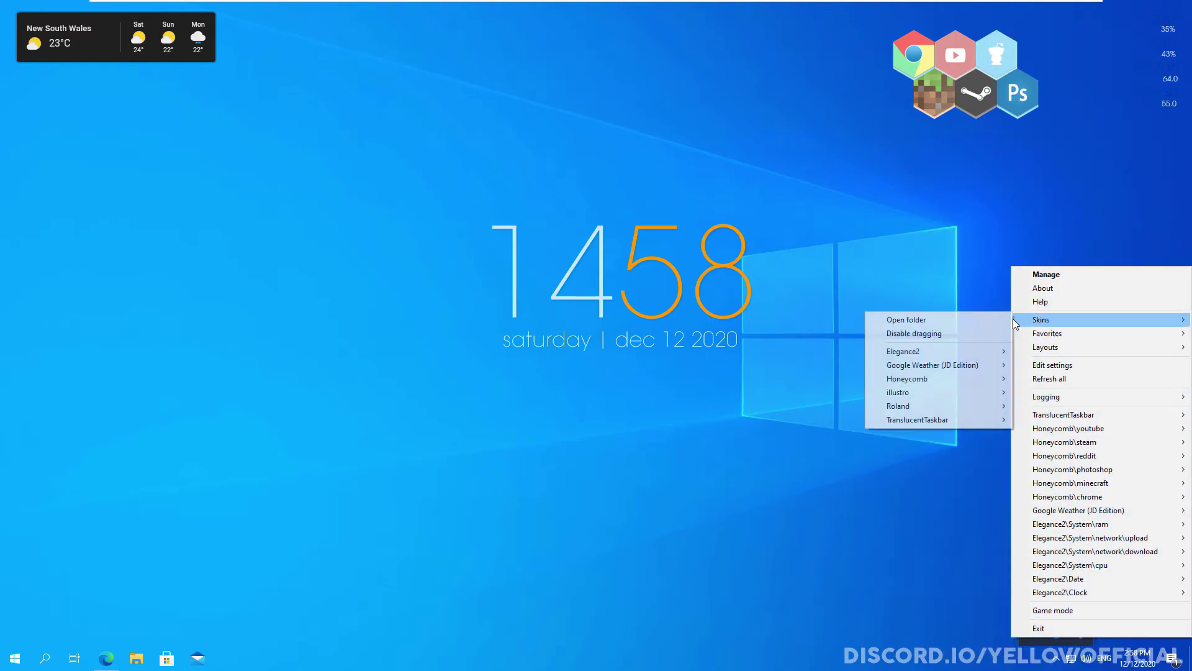
mouse_move(907, 378)
mouse_move(1027, 664)
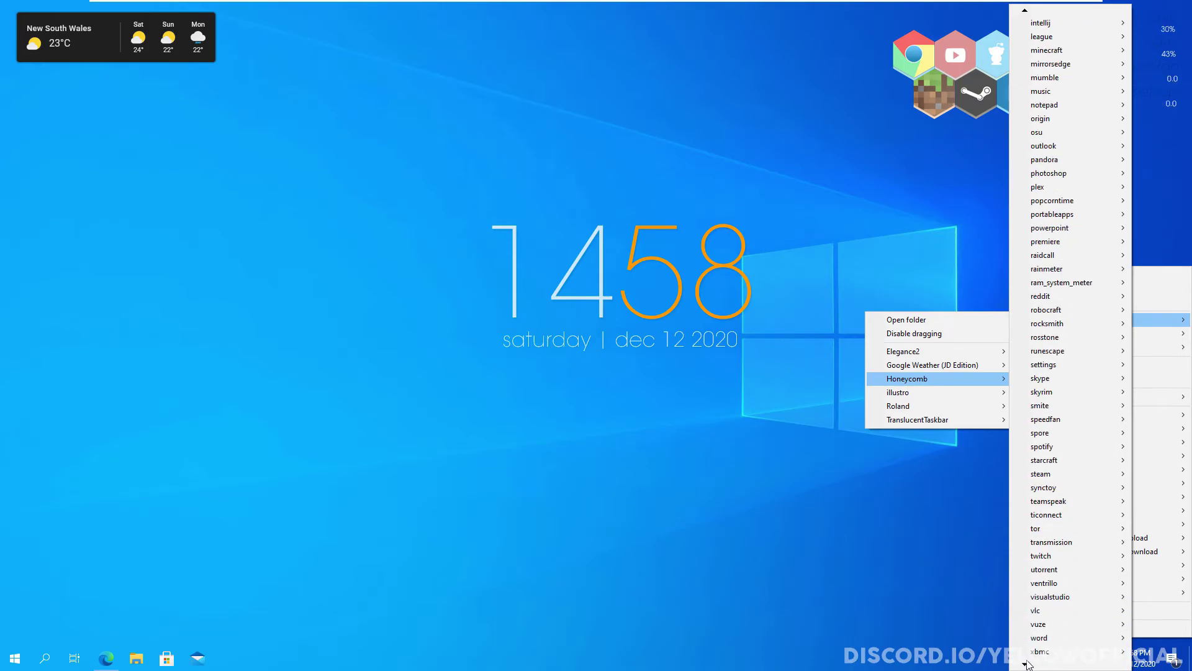
click(1042, 555)
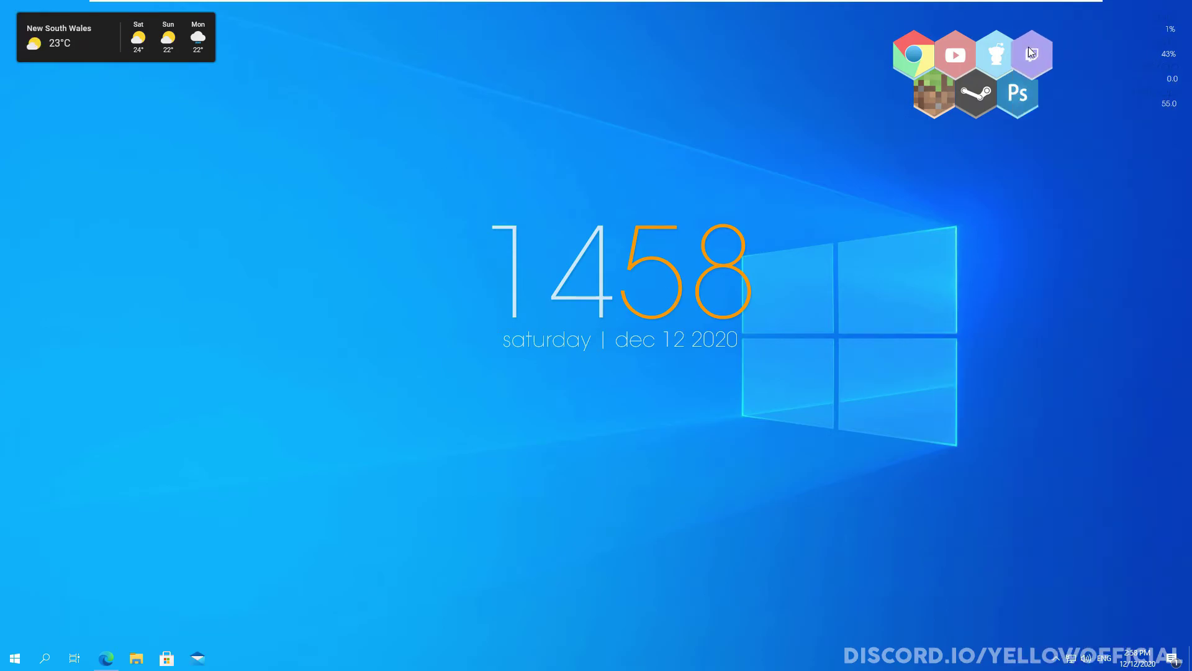
- Set the Rust landscape image from the Pictures folder as the desktop wallpaper
click(1055, 658)
click(971, 591)
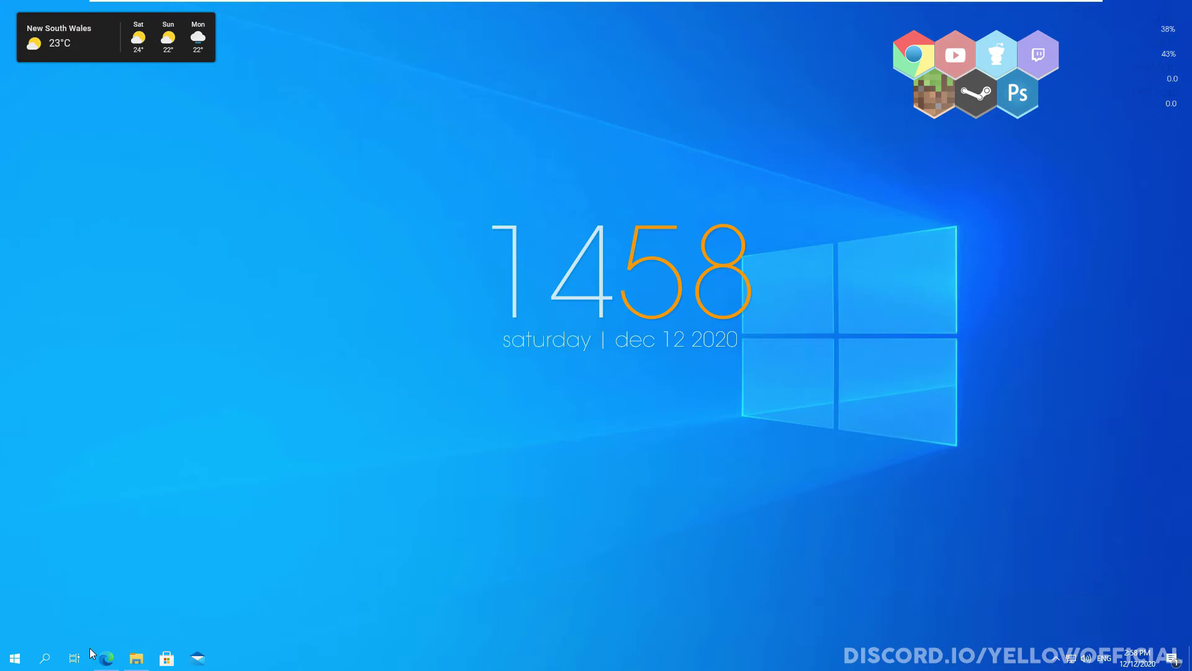
click(136, 658)
click(298, 264)
right_click(506, 205)
click(591, 298)
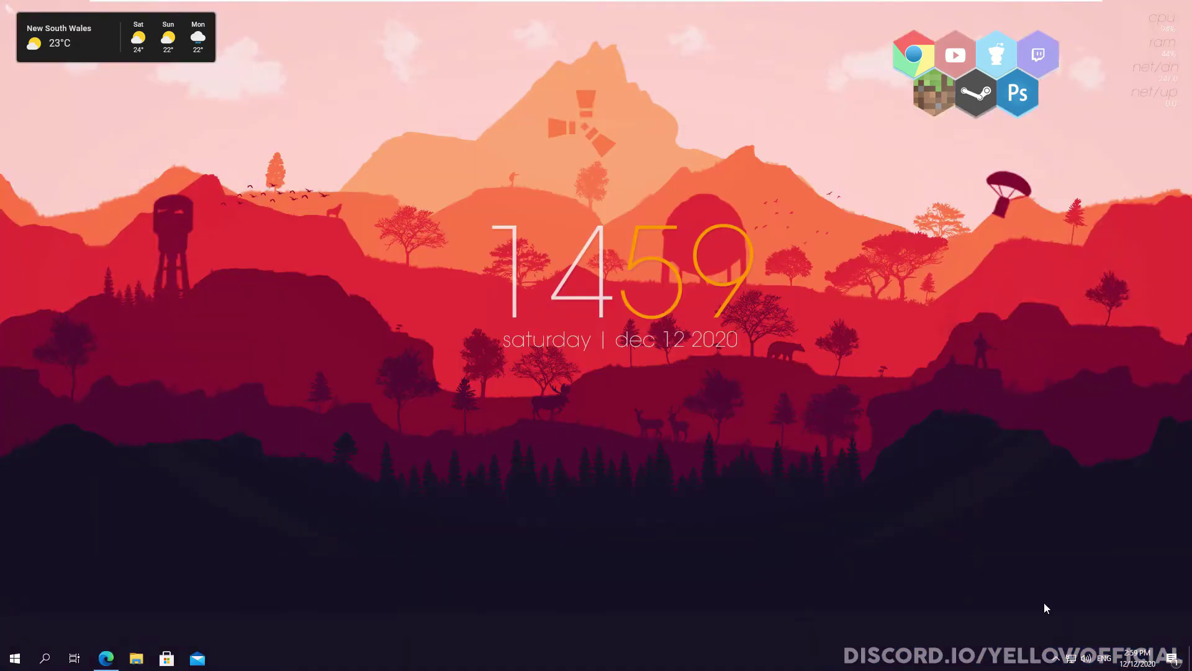
- Load the Honeycomb settings gear icon beside the Minecraft hexagon and nudge the clock and date slightly
click(1055, 658)
right_click(1080, 633)
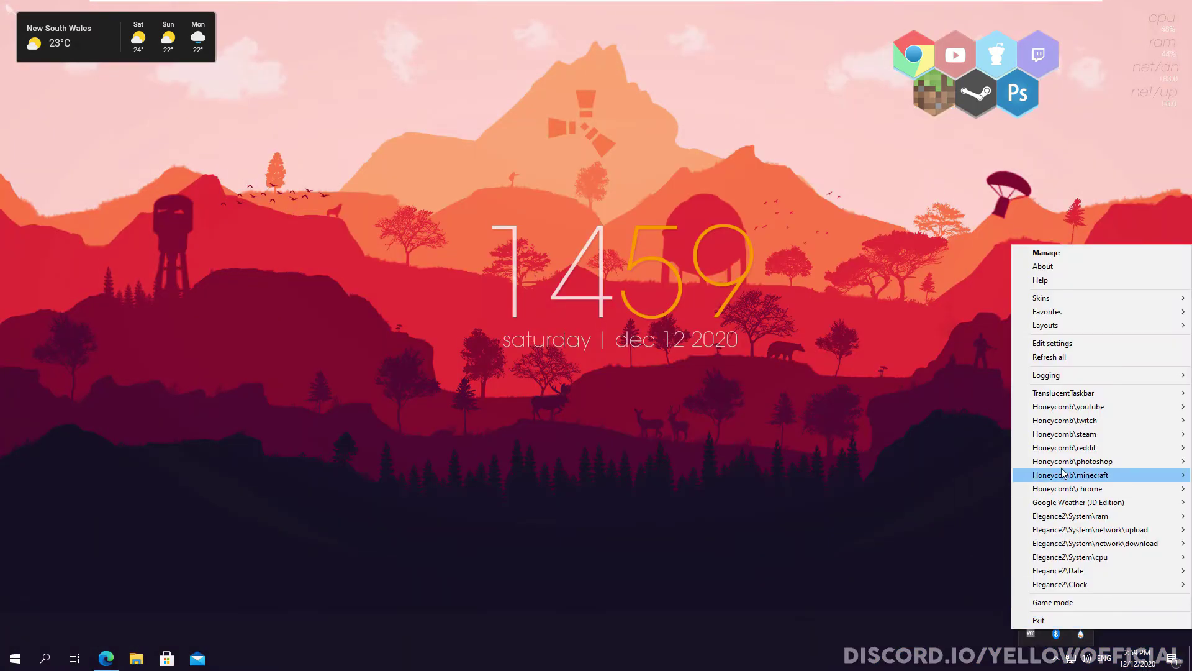
mouse_move(1050, 298)
mouse_move(913, 356)
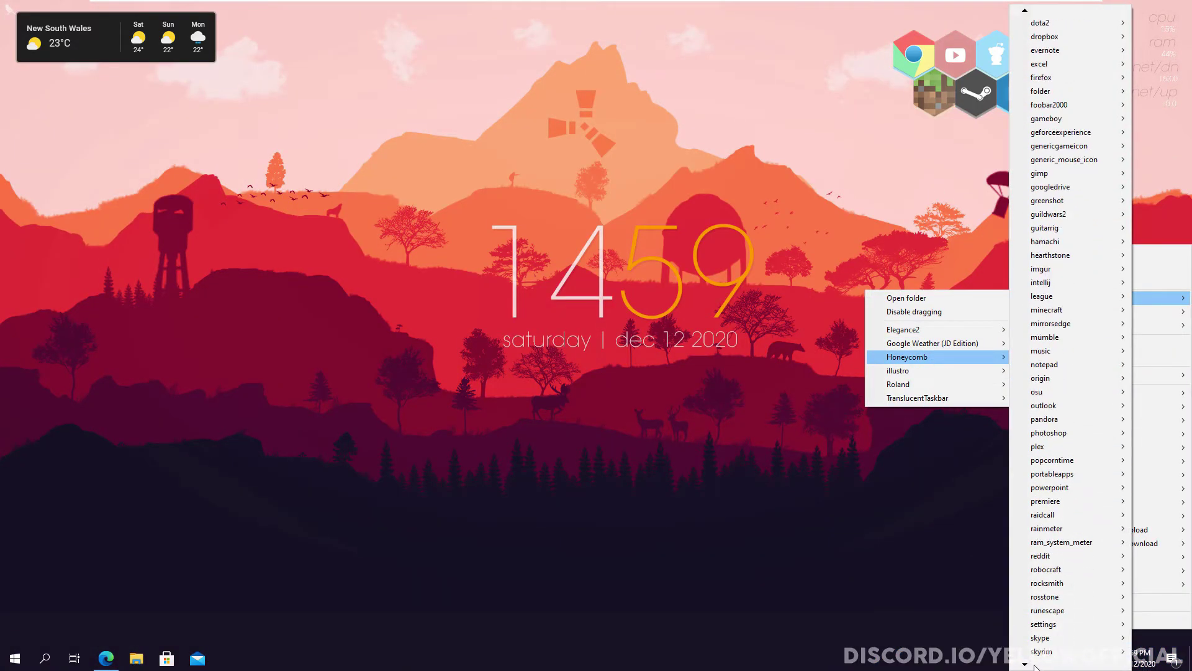
click(956, 621)
drag(28, 28, 894, 94)
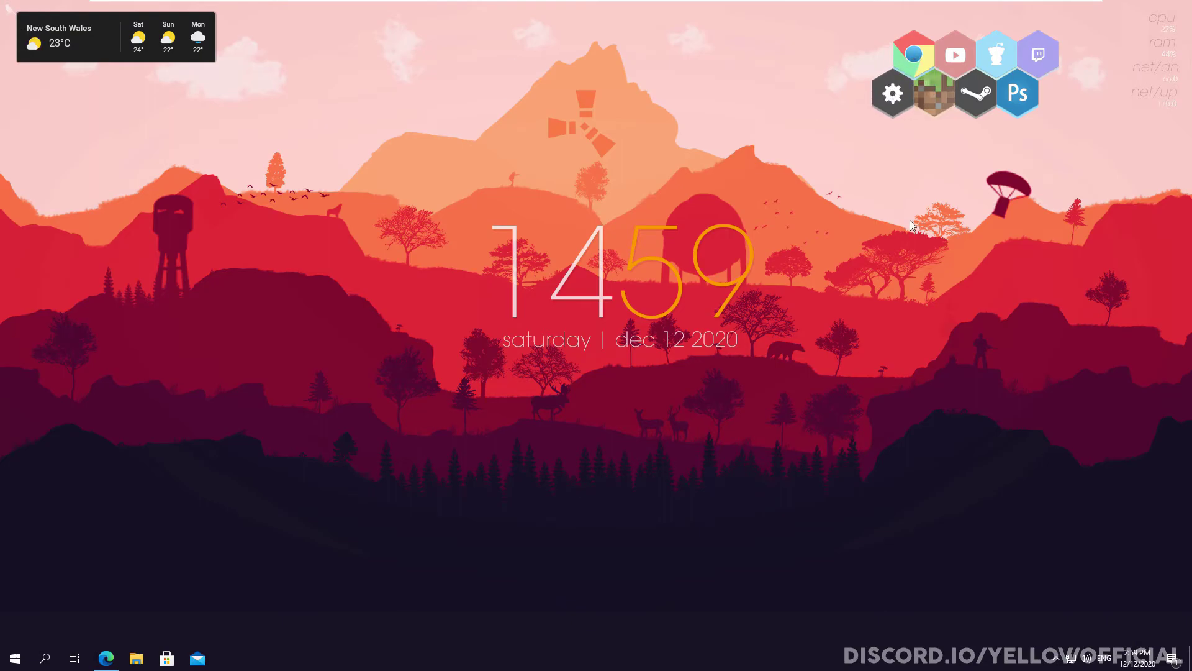
drag(547, 333, 529, 348)
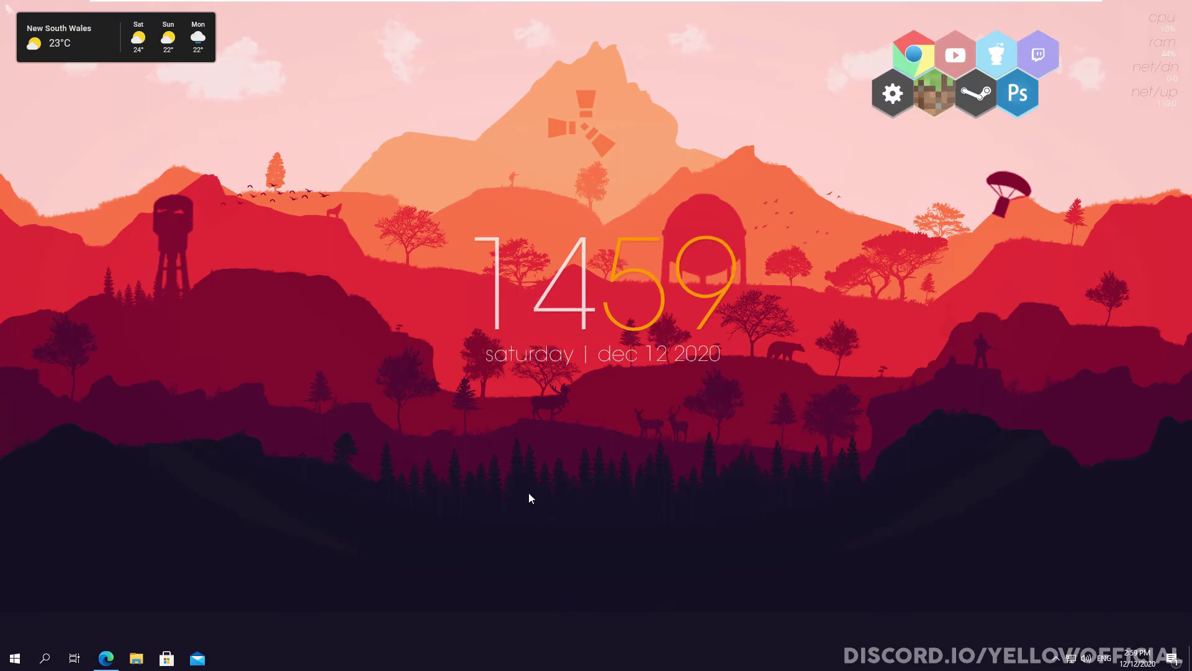